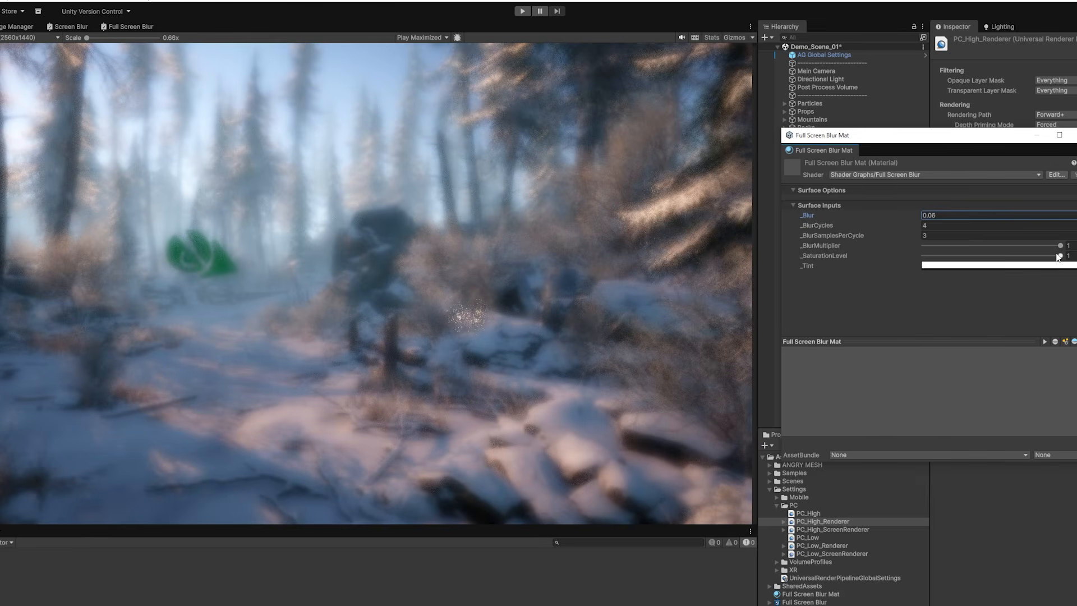
Step: Try adjusting the saturation level and tint colour of the Full Screen Blur Mat material
mouse_move(1059, 255)
left_mouse_down()
mouse_move(939, 256)
mouse_move(1061, 258)
left_mouse_up()
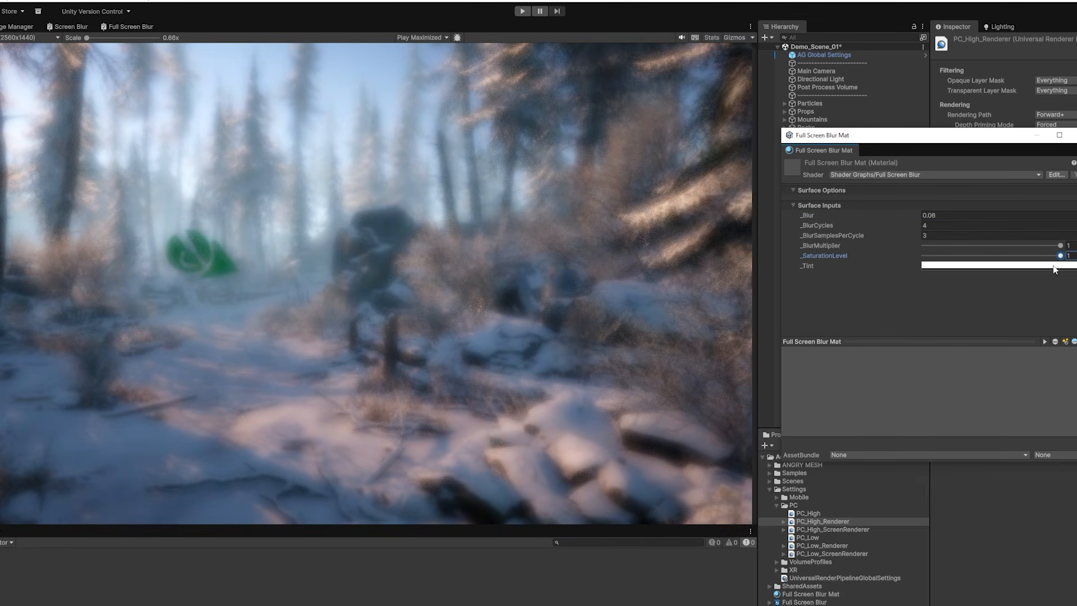
left_click(1054, 265)
left_click_drag(1076, 323, 1017, 318)
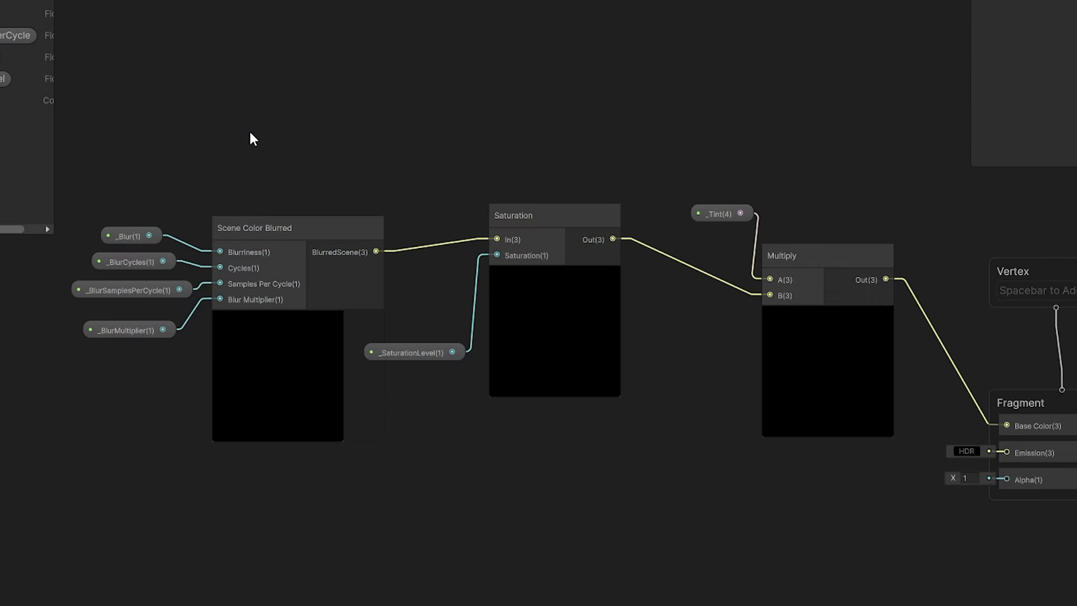
scroll(435, 163, "down", 2)
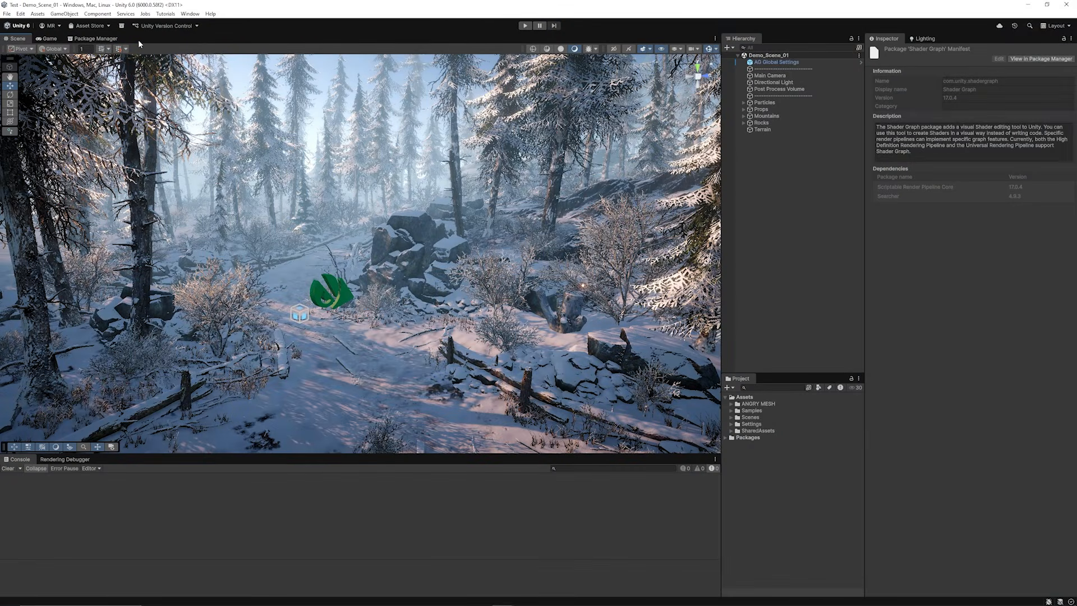
Step: Examine the samples of the Shader Graph package in the Package Manager, including UGUI Shaders
left_click(102, 39)
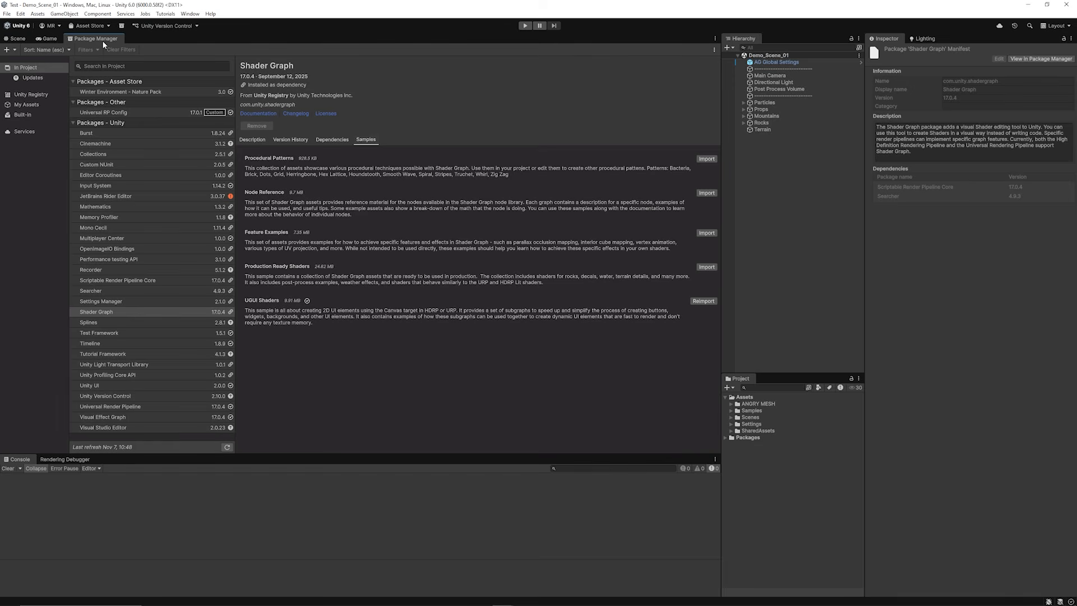
left_click(190, 15)
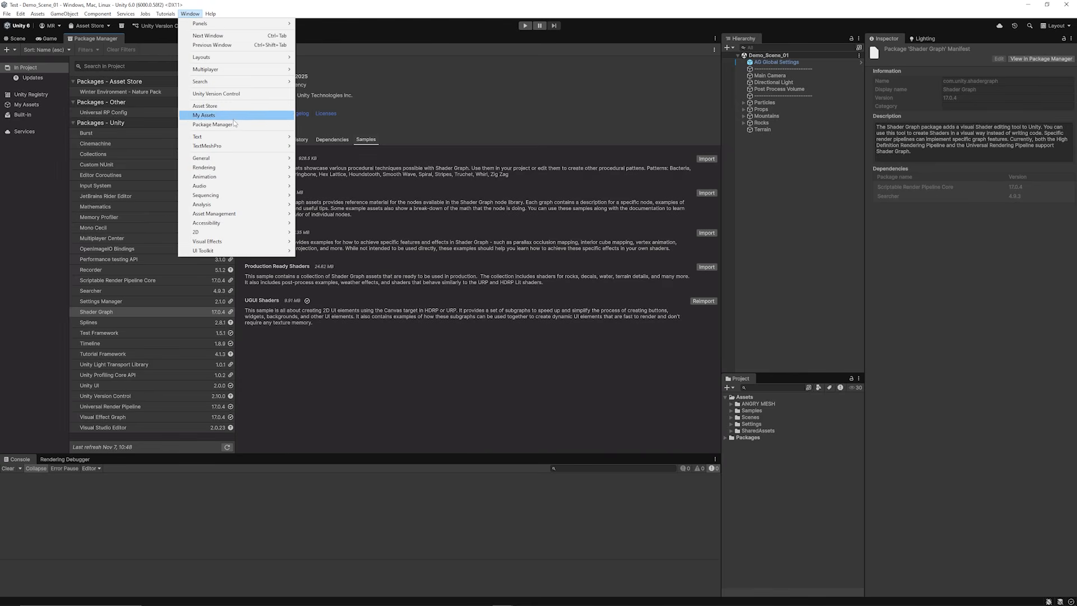
left_click(239, 2)
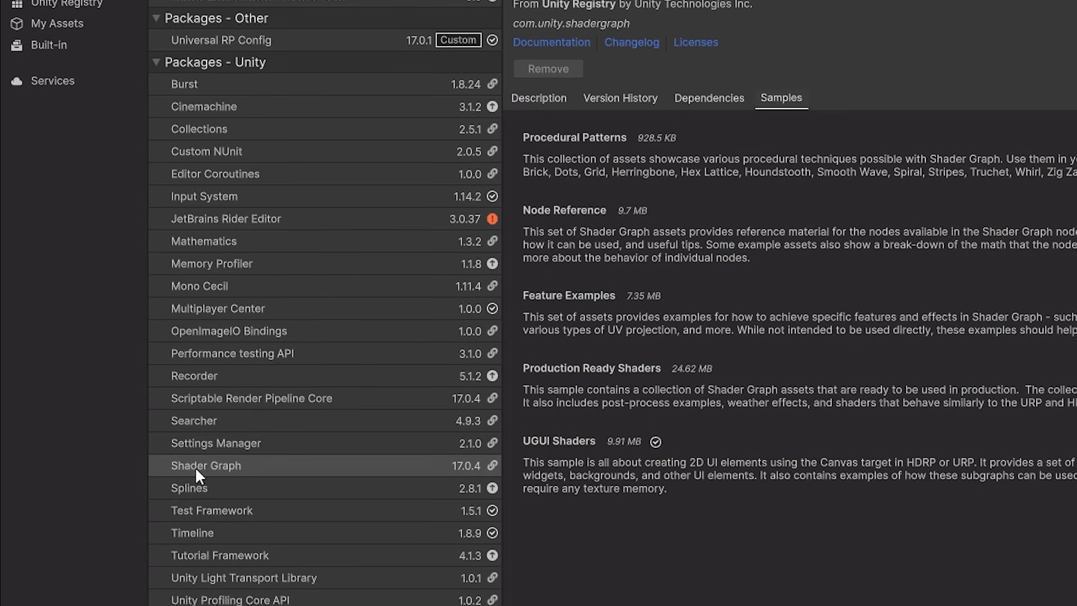
left_click(231, 468)
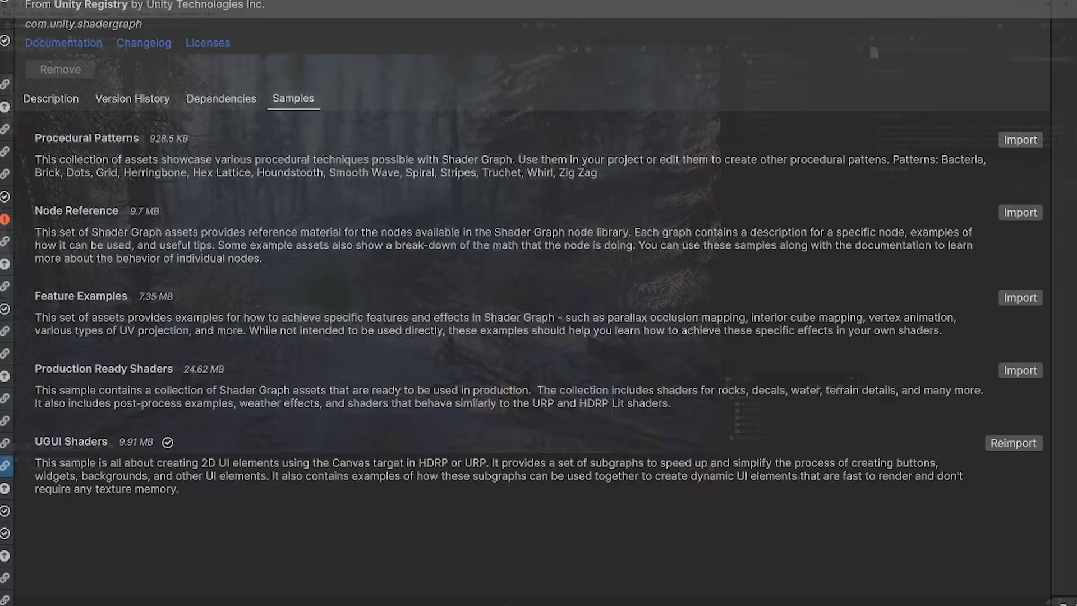
Step: Create a URP Canvas Shader Graph named Screen Blur in the Assets folder
right_click(758, 467)
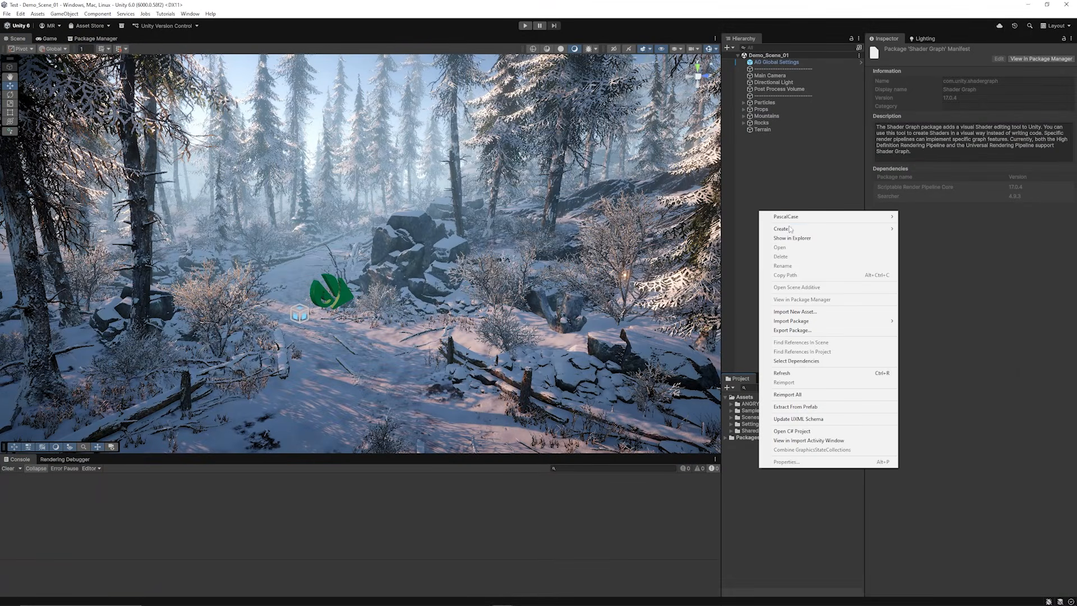
mouse_move(791, 229)
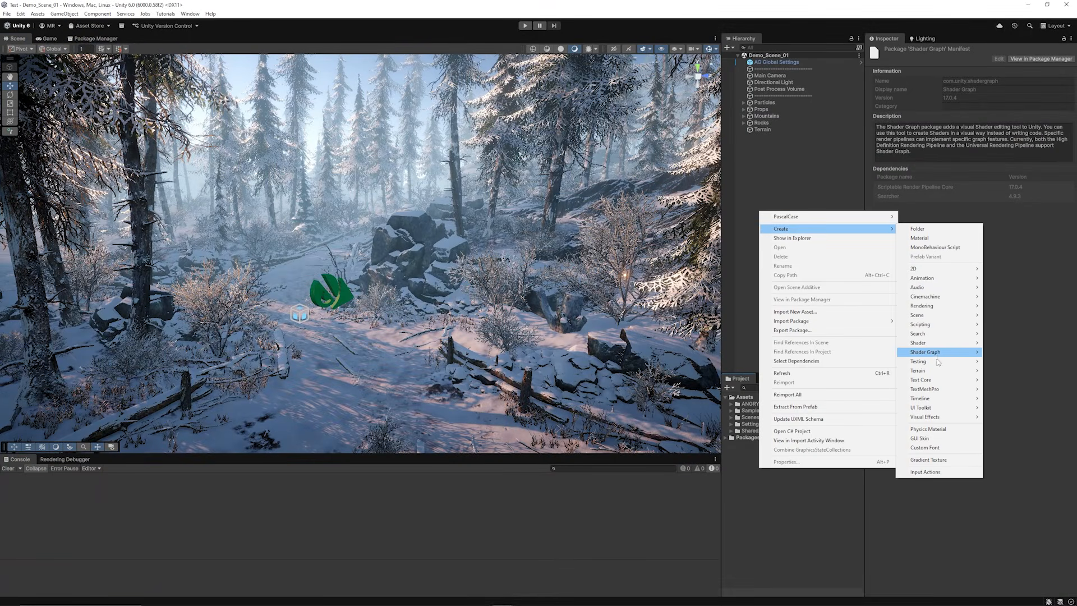
mouse_move(925, 352)
mouse_move(999, 353)
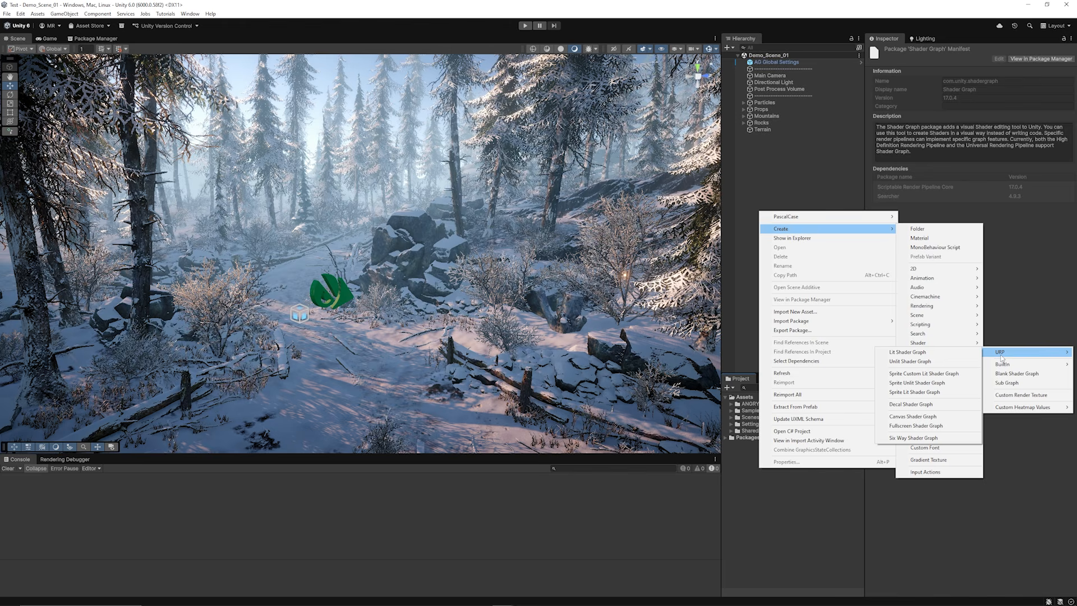
left_click(924, 416)
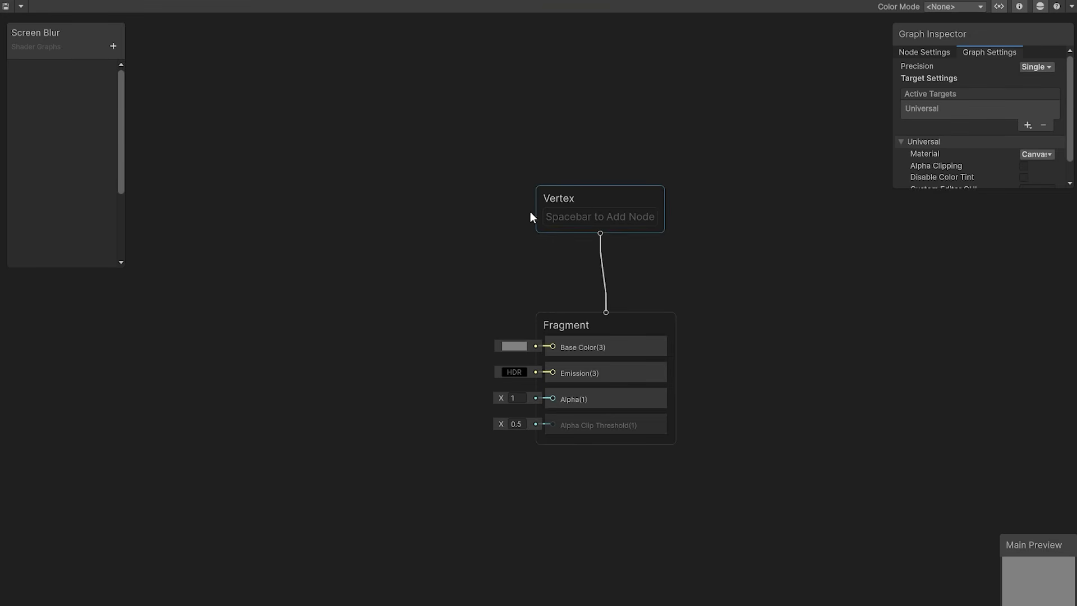
Step: Move the Vertex and Fragment blocks together to the right to free space for nodes
scroll(518, 210, "down", 1)
scroll(467, 217, "up", 1)
left_click_drag(431, 143, 725, 450)
left_click_drag(657, 324, 941, 355)
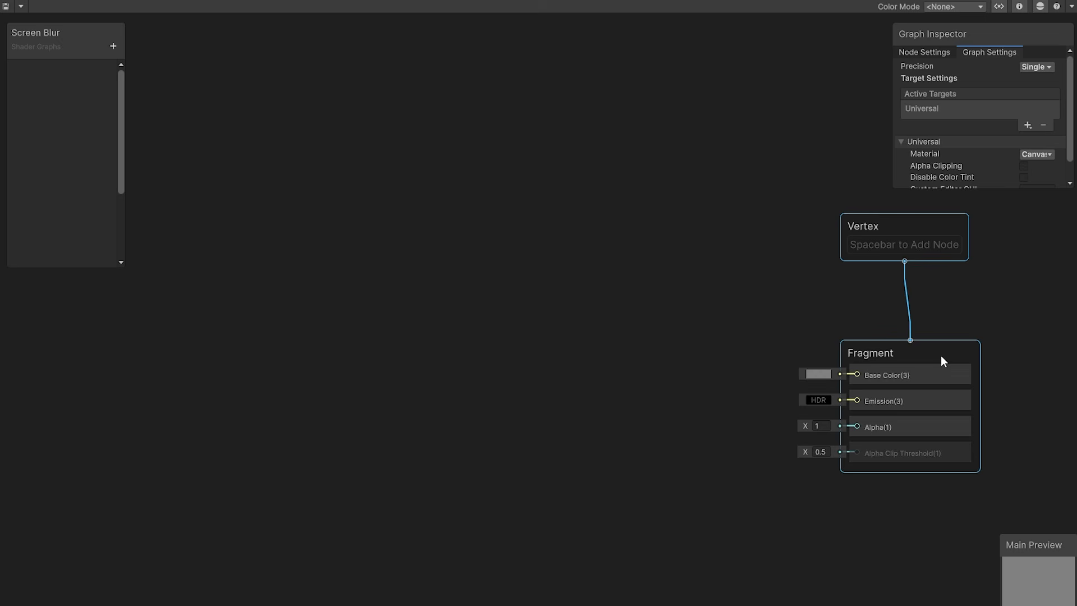
left_click(813, 321)
Step: Add a Scene Color Blurred node in the free space left of the Vertex and Fragment blocks
right_click(317, 166)
left_click(347, 175)
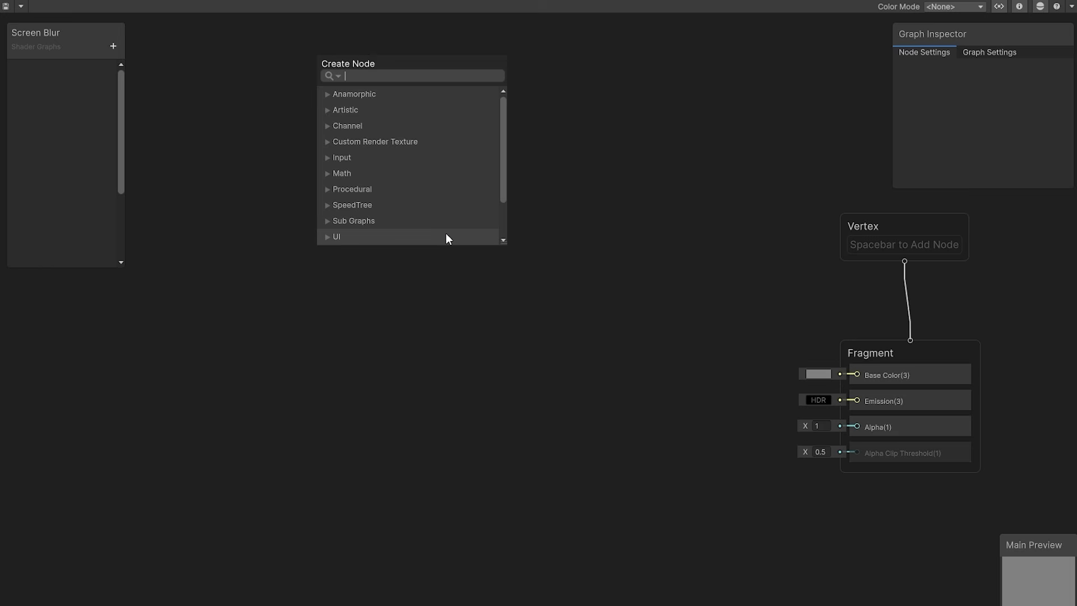
type("blurred")
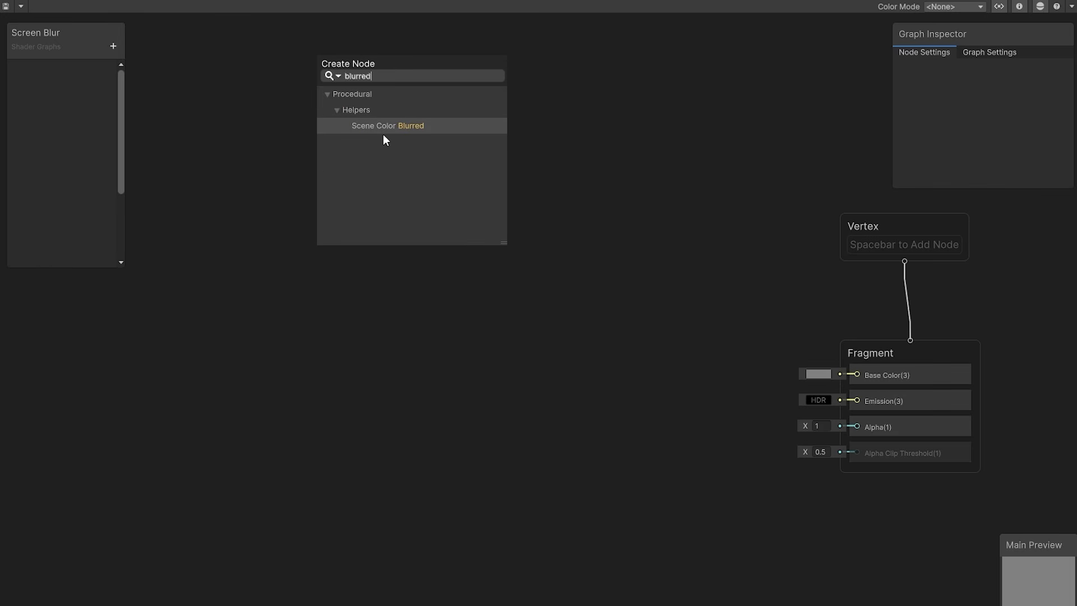
left_click(381, 128)
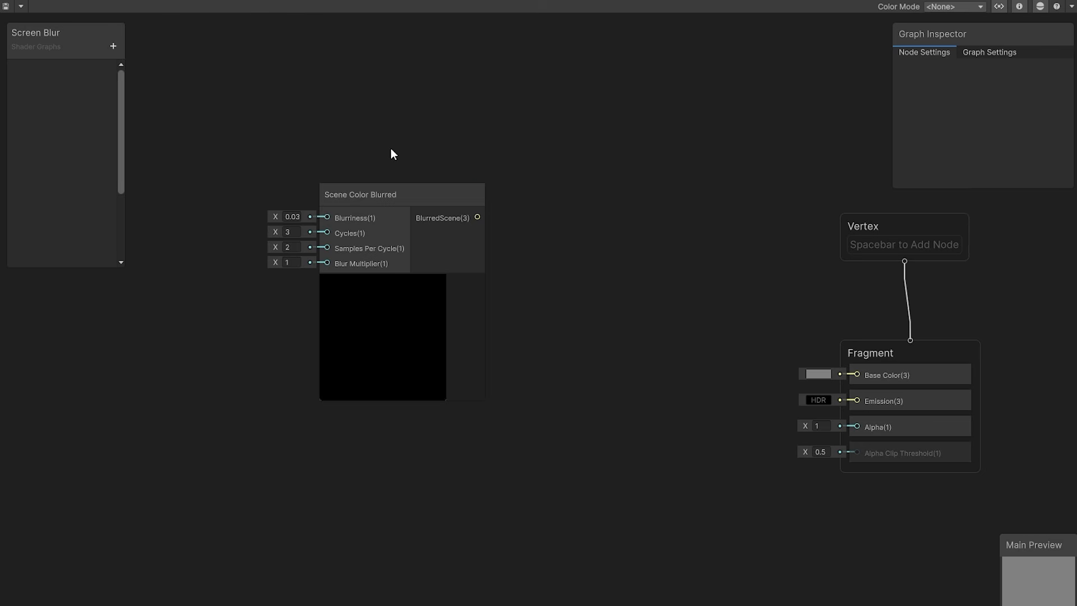
mouse_move(395, 195)
left_mouse_down()
mouse_move(416, 175)
mouse_move(397, 182)
left_mouse_up()
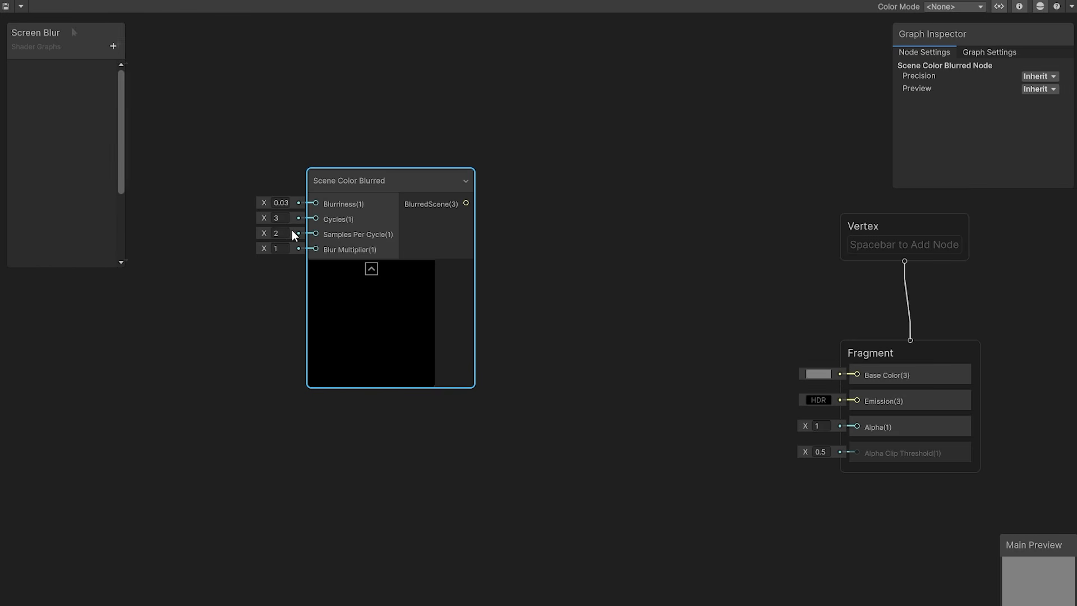
Step: Add a Float property named _Blur to the Screen Blur graph with a default value of 0.06
left_click(53, 34)
left_click(118, 45)
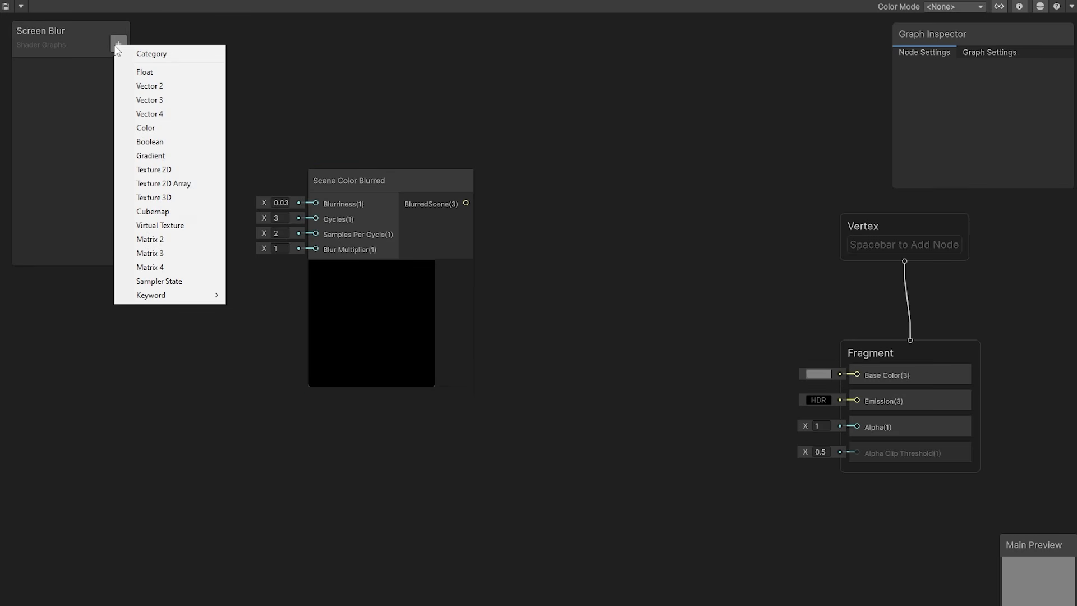
left_click(145, 71)
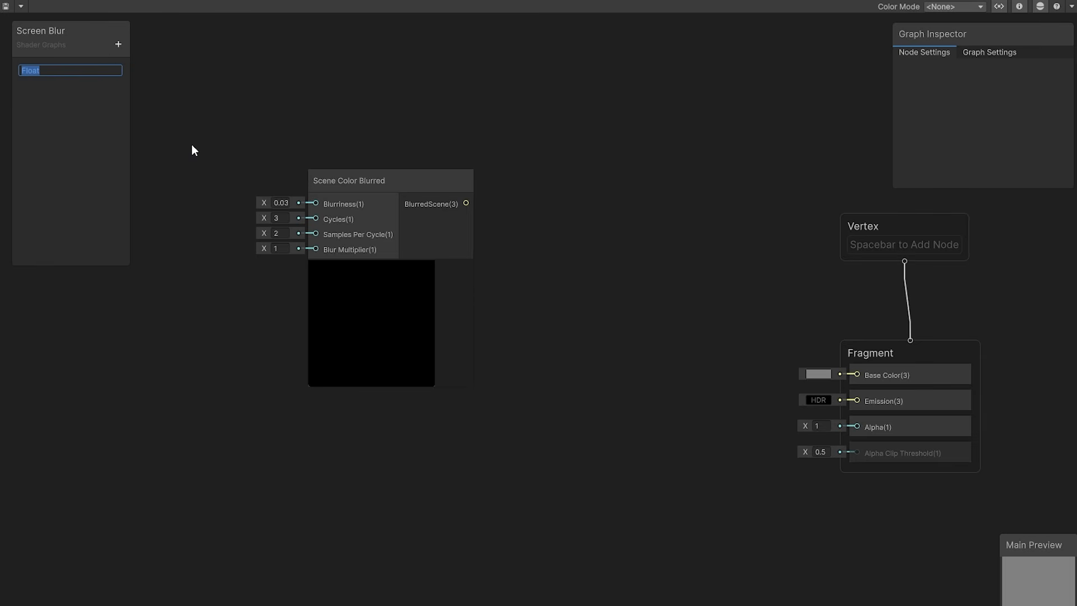
type("_Blur")
key("Return")
left_click(38, 68)
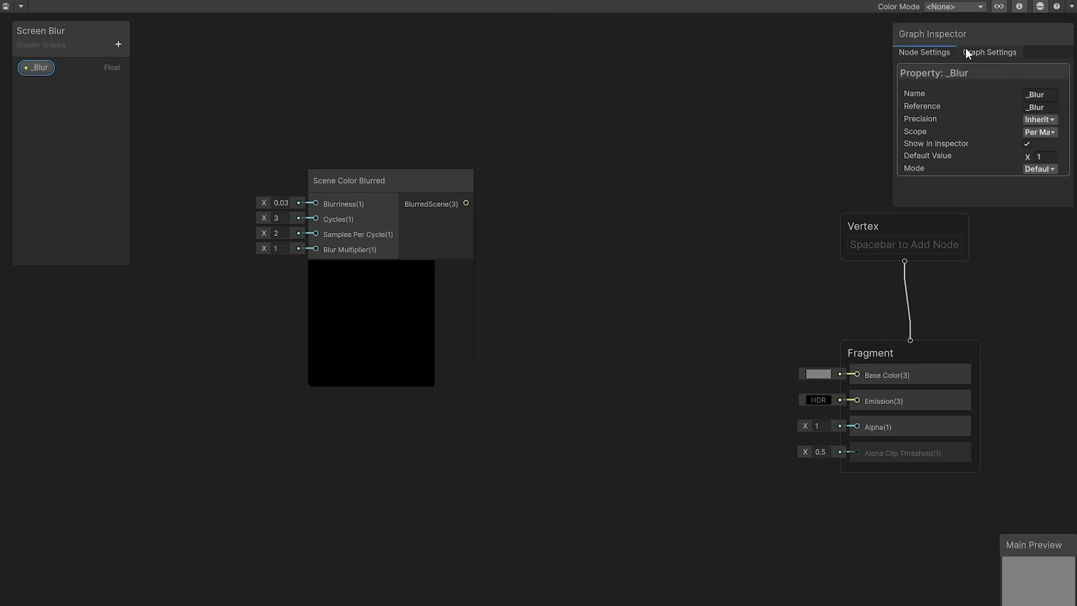
left_click(1044, 158)
type("0.06")
Step: Add a Float property named _BlurCycles with a default value of 3
left_click(118, 44)
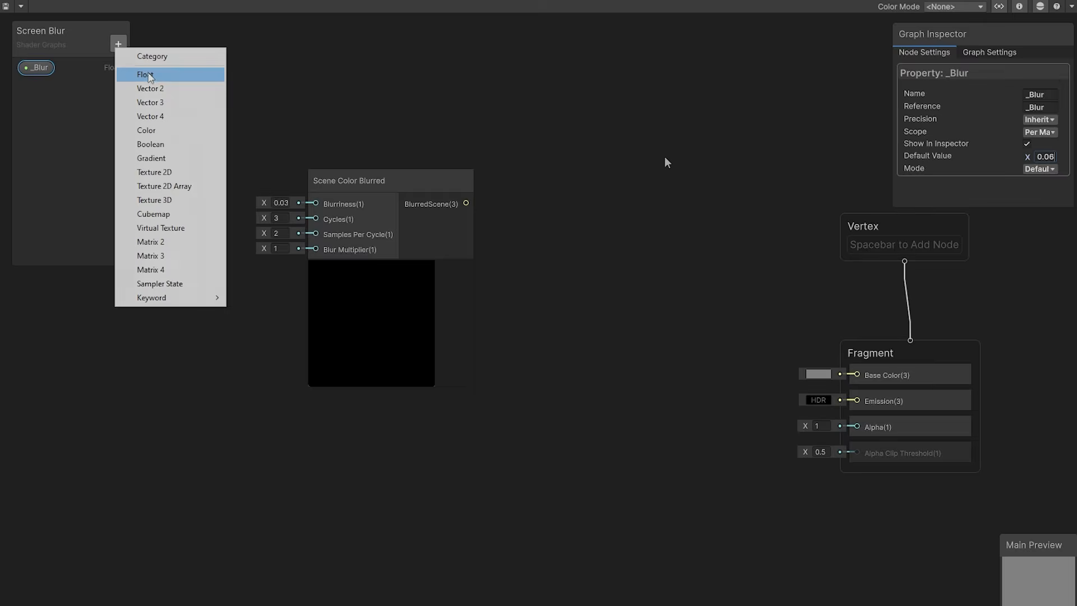
left_click(149, 74)
type("_BlurCycles")
left_click(62, 86)
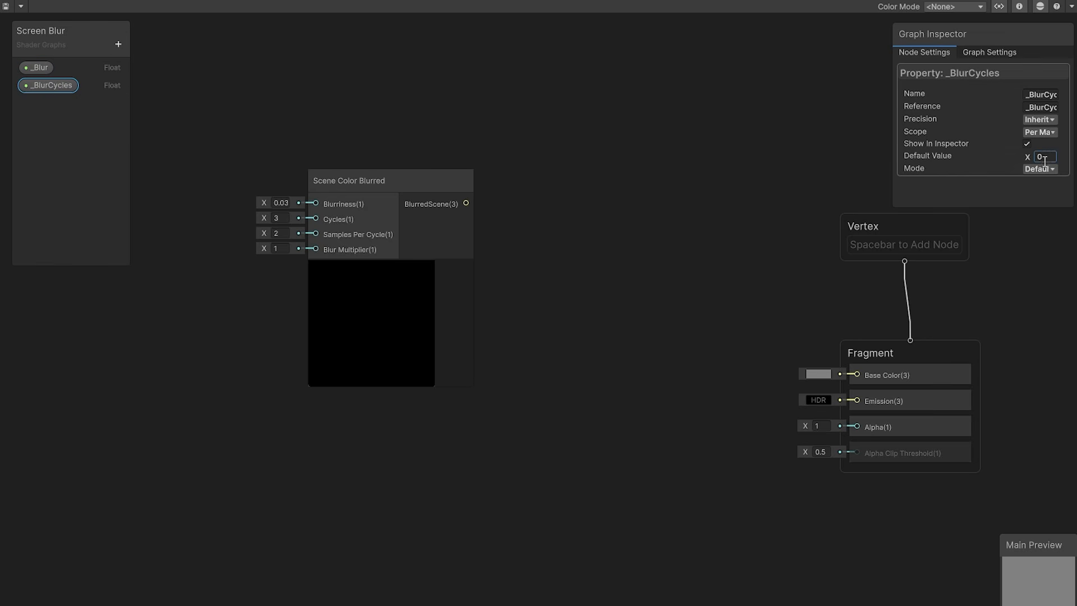
left_click(1044, 158)
type("3")
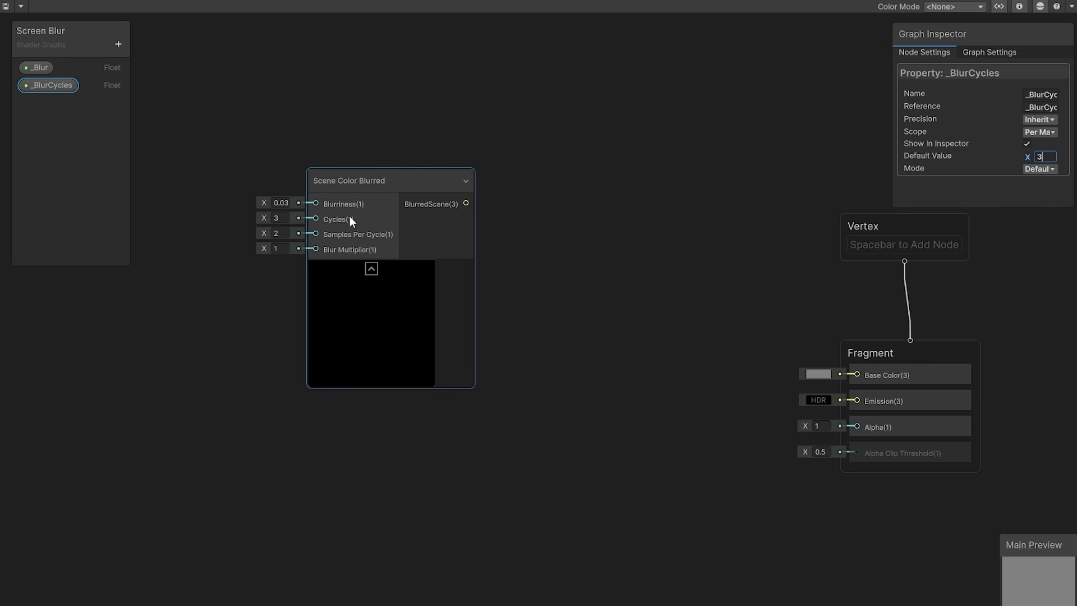
Step: Add a Float property named _BlurSamplesPerCycle with a default value of 2
left_click(118, 44)
left_click(170, 69)
type("_BlurSamplesPerCycle")
key("Return")
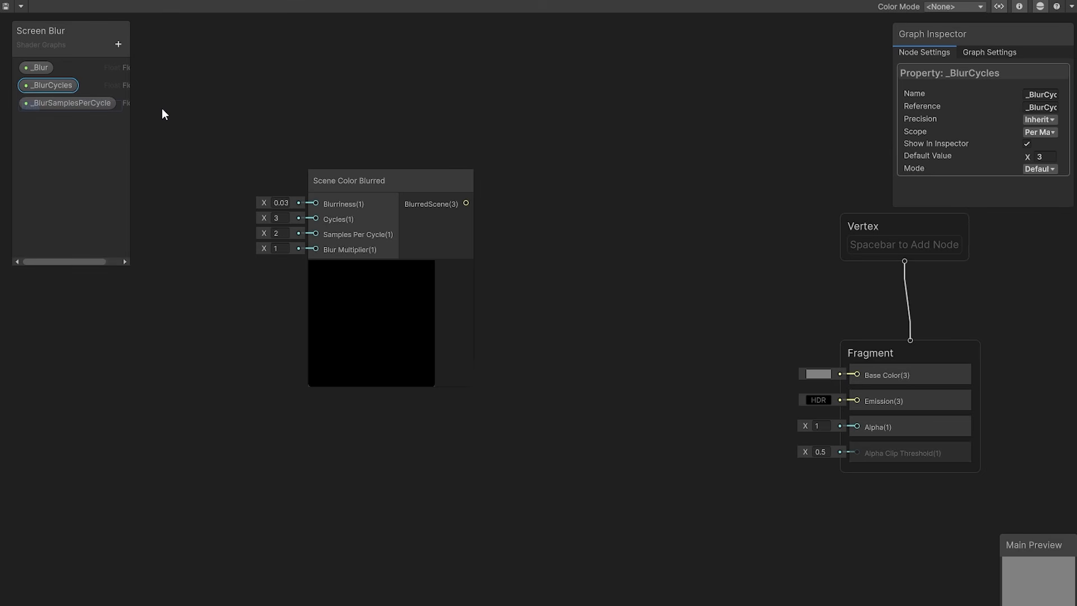
left_click(96, 102)
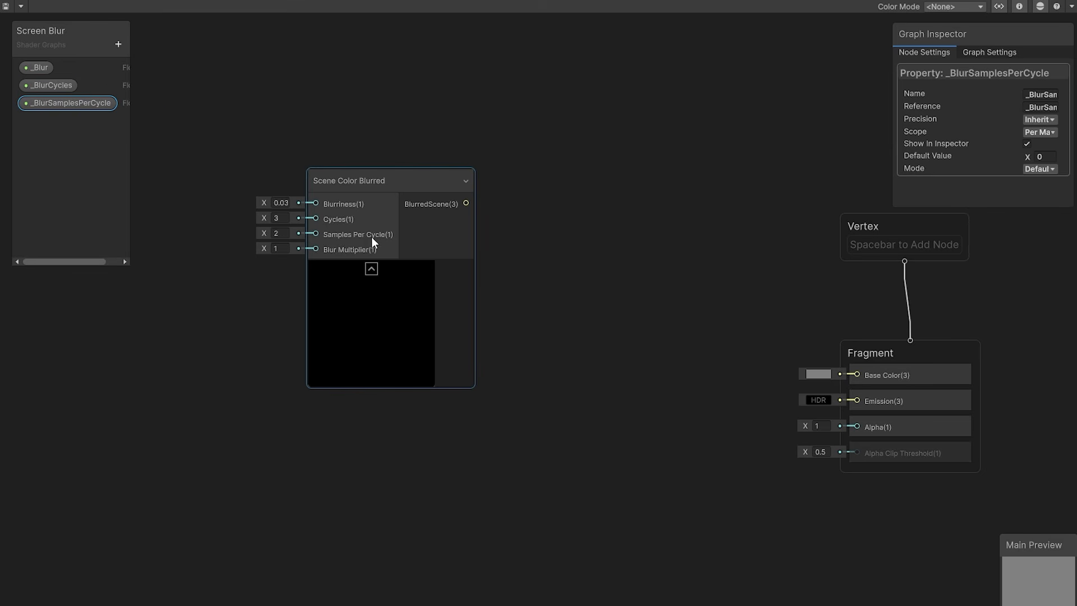
left_click(1051, 156)
type("2")
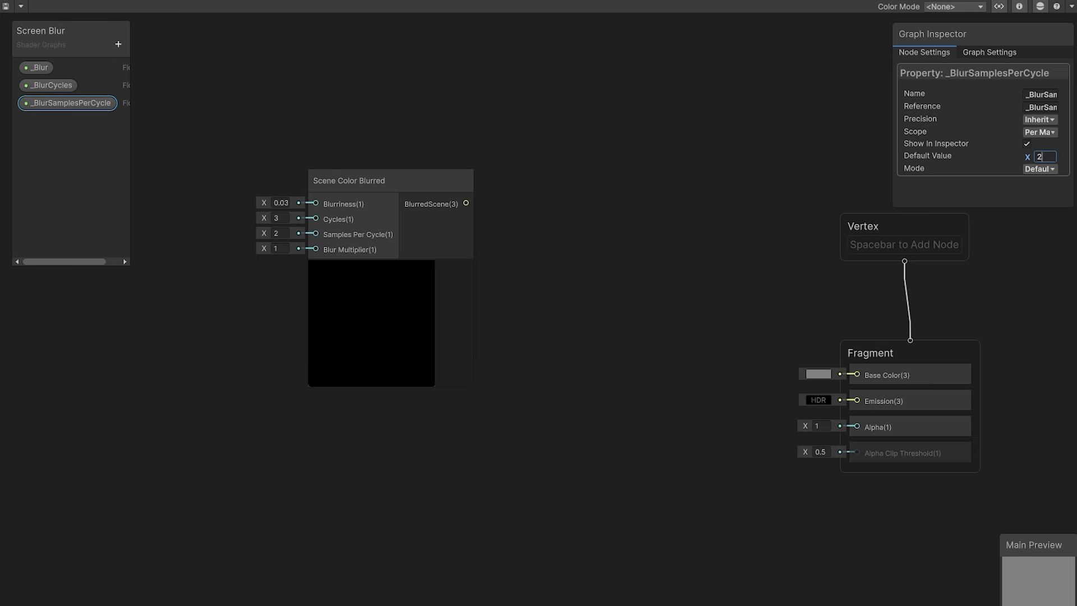
Step: Add a Float property named _BlurMultiplier in Slider mode with default 1, minimum 0 and maximum 1
left_click(118, 44)
left_click(152, 63)
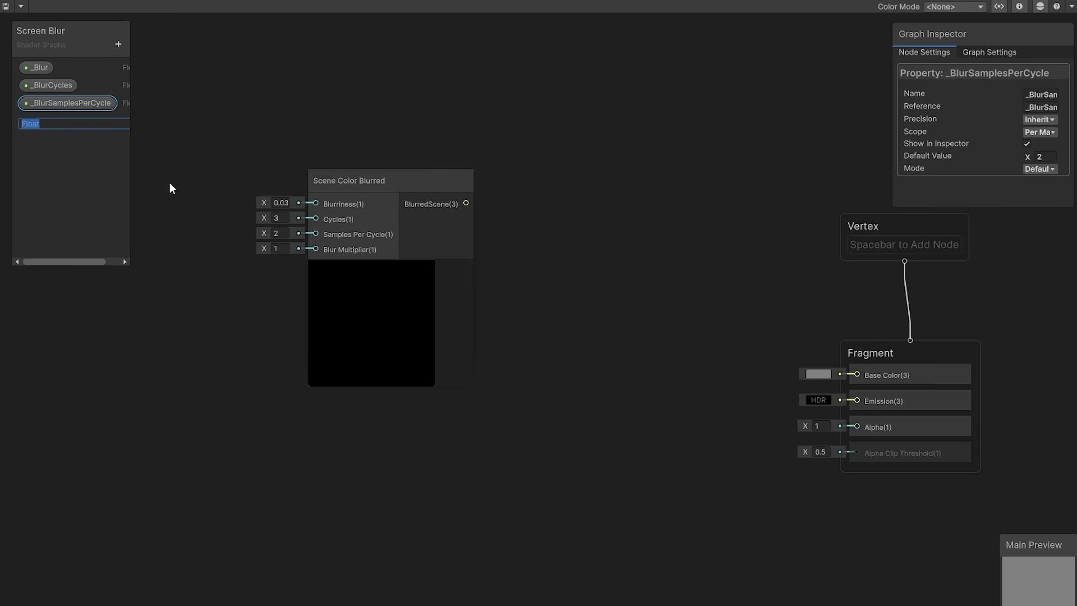
type("_BlurMultiplier")
key("Return")
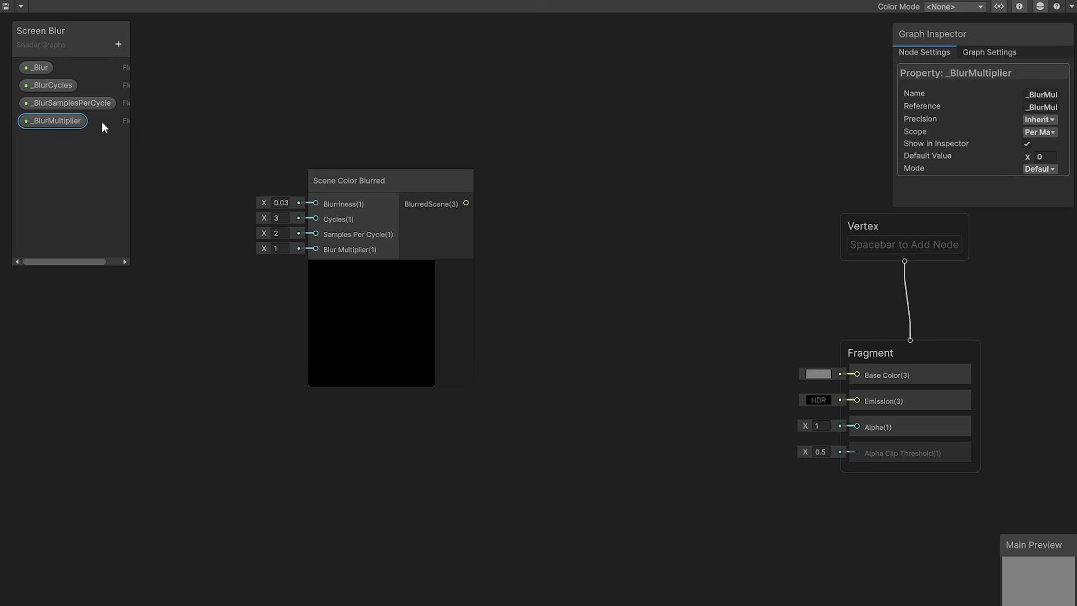
left_click(1029, 169)
left_click(1048, 194)
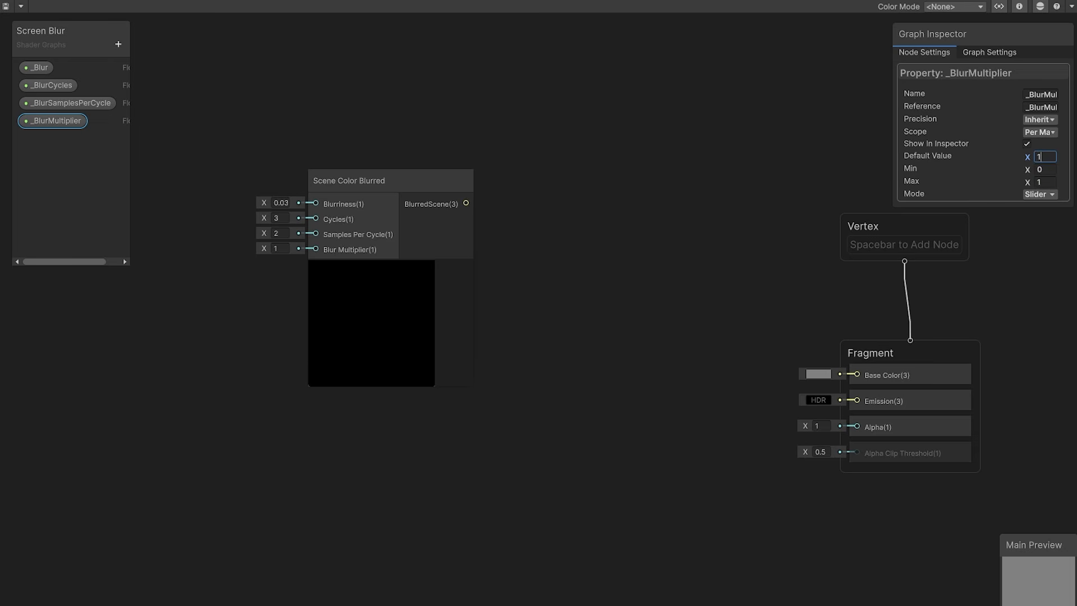
left_click(1045, 169)
Step: Connect _Blur, _BlurCycles and _BlurSamplesPerCycle to the Blurriness, Cycles and Samples Per Cycle inputs of Scene Color Blurred
left_click_drag(35, 67, 315, 204)
left_click_drag(237, 203, 230, 183)
left_click_drag(53, 85, 316, 218)
left_click_drag(241, 224, 237, 212)
left_click_drag(65, 110, 230, 241)
left_click_drag(276, 240, 316, 233)
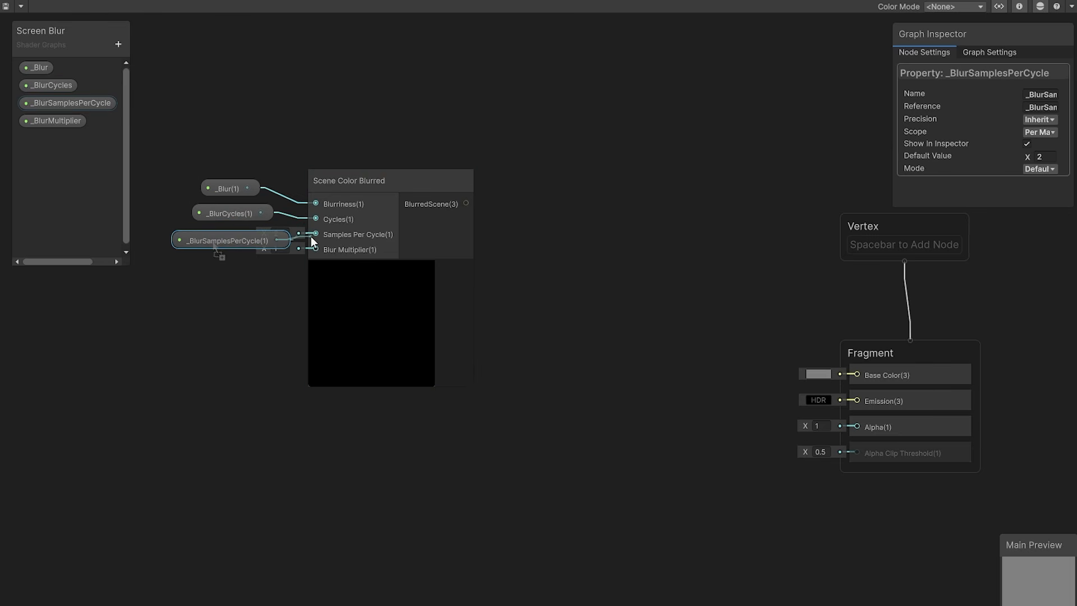
Step: Connect _BlurMultiplier to the Blur Multiplier input, and the BlurredScene output to the Fragment block's Base Color
left_click_drag(85, 122, 242, 274)
left_click_drag(317, 284, 316, 250)
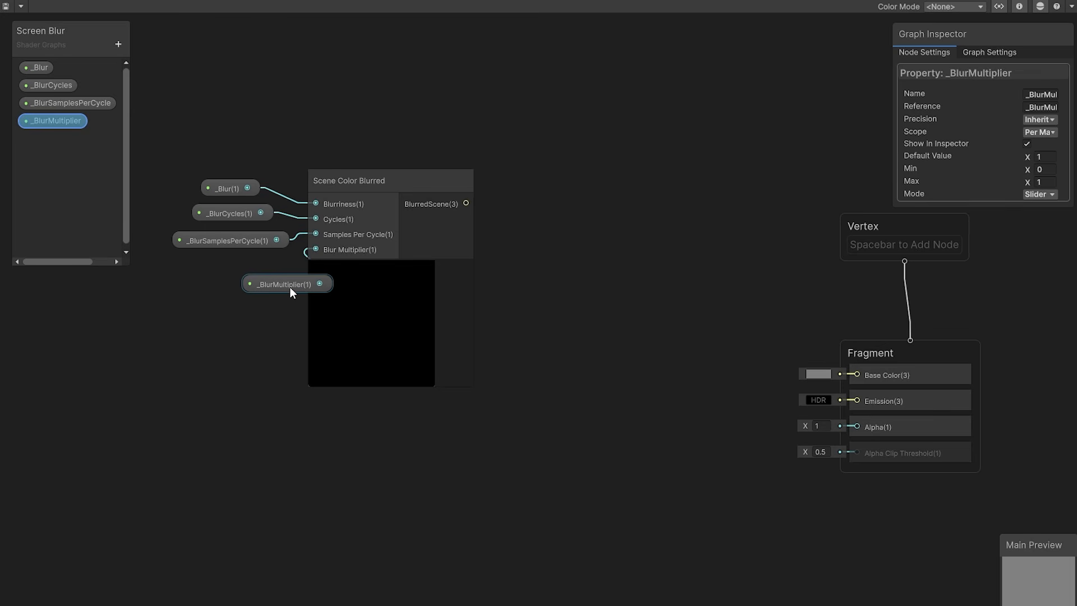
left_click_drag(290, 287, 230, 281)
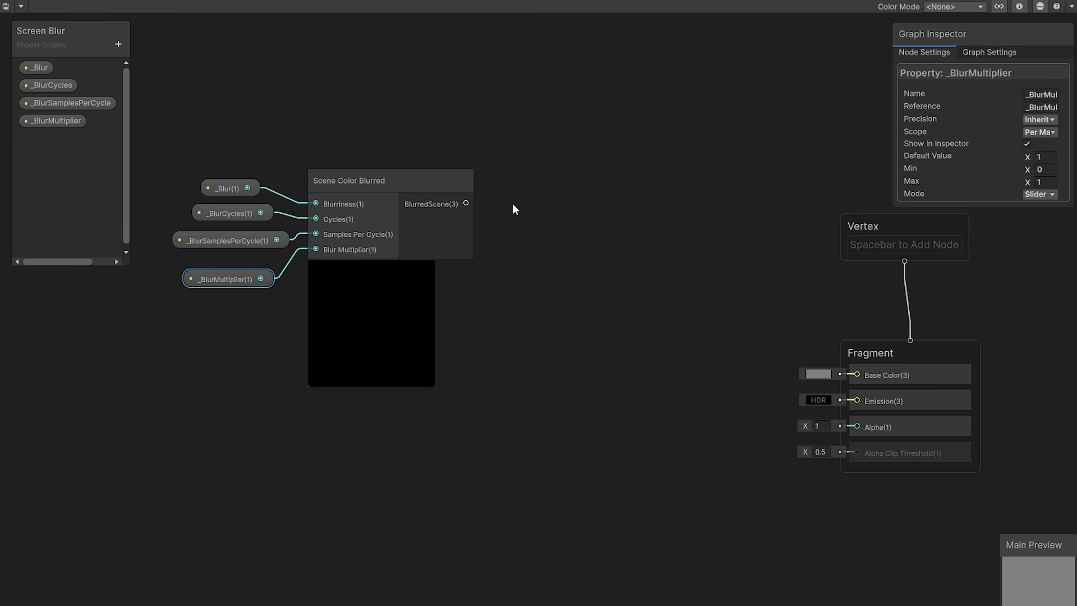
left_click_drag(467, 202, 856, 375)
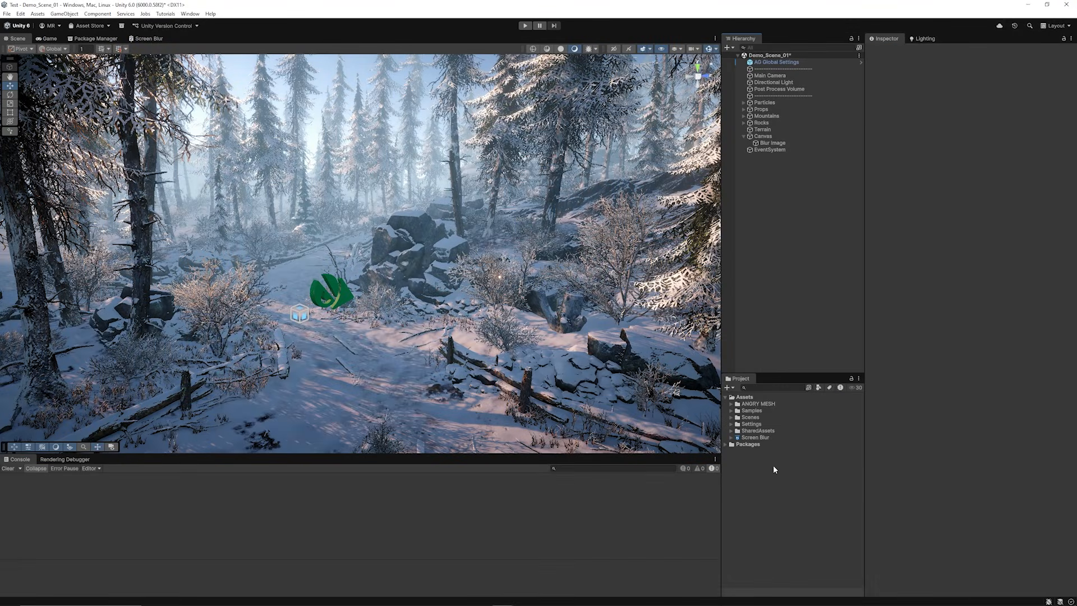
Step: Create a material named Screen Blur Mat in the Assets folder
right_click(761, 472)
mouse_move(800, 235)
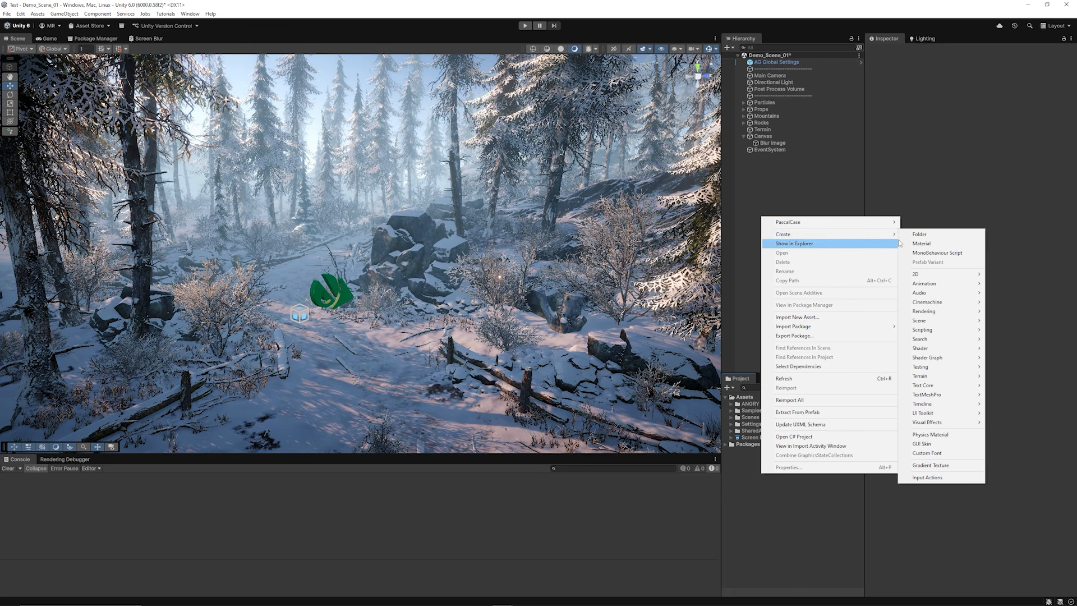
left_click(921, 243)
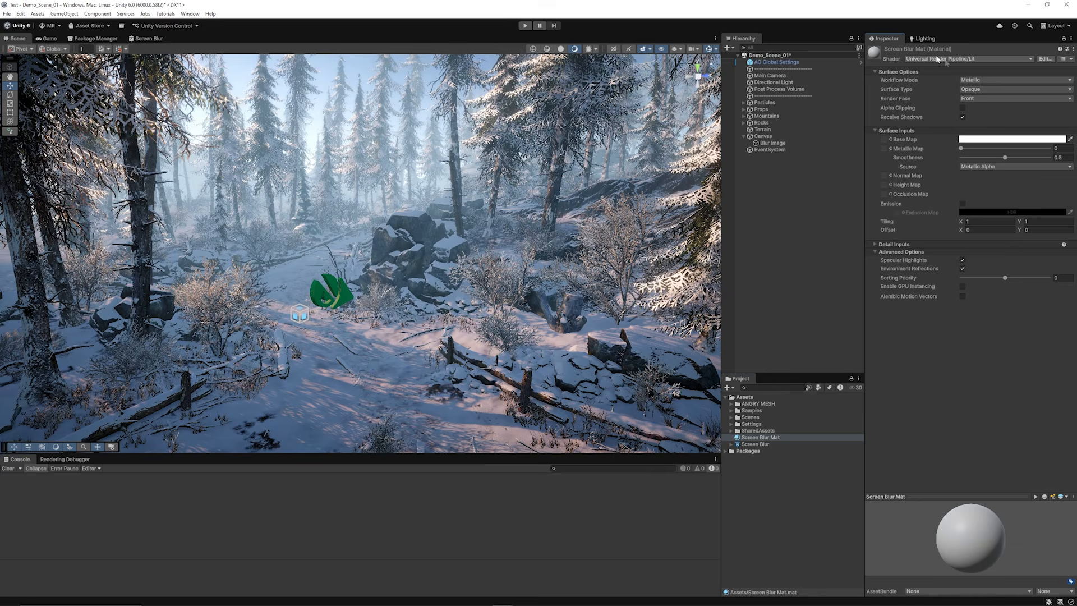
Step: Assign the Shader Graphs/Screen Blur shader to Screen Blur Mat and set _BlurSamplesPerCycle to 3
left_click(937, 59)
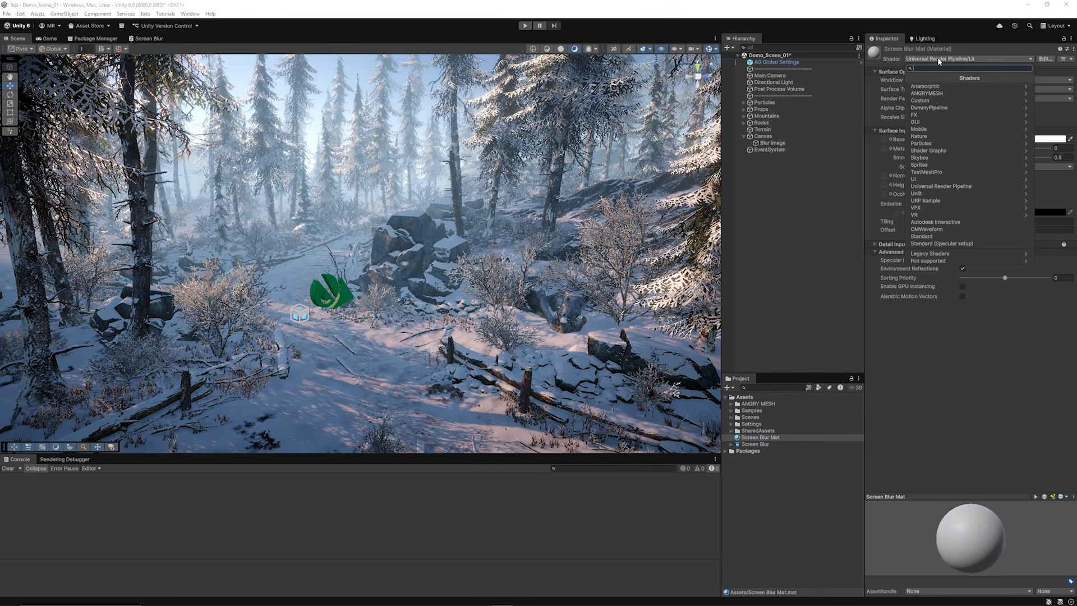
left_click(944, 147)
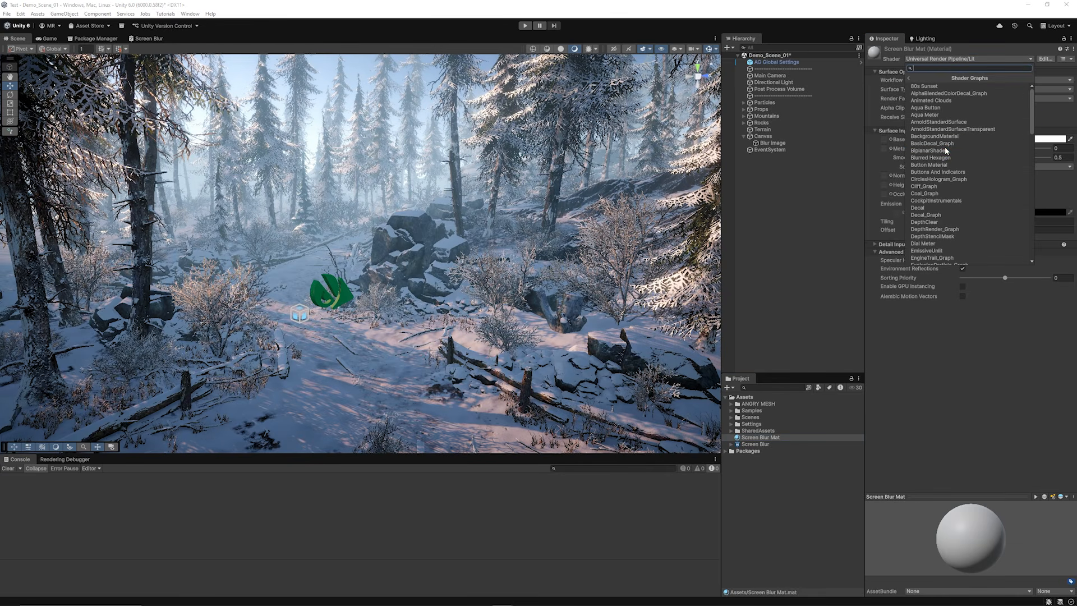
type("screen")
left_click(931, 116)
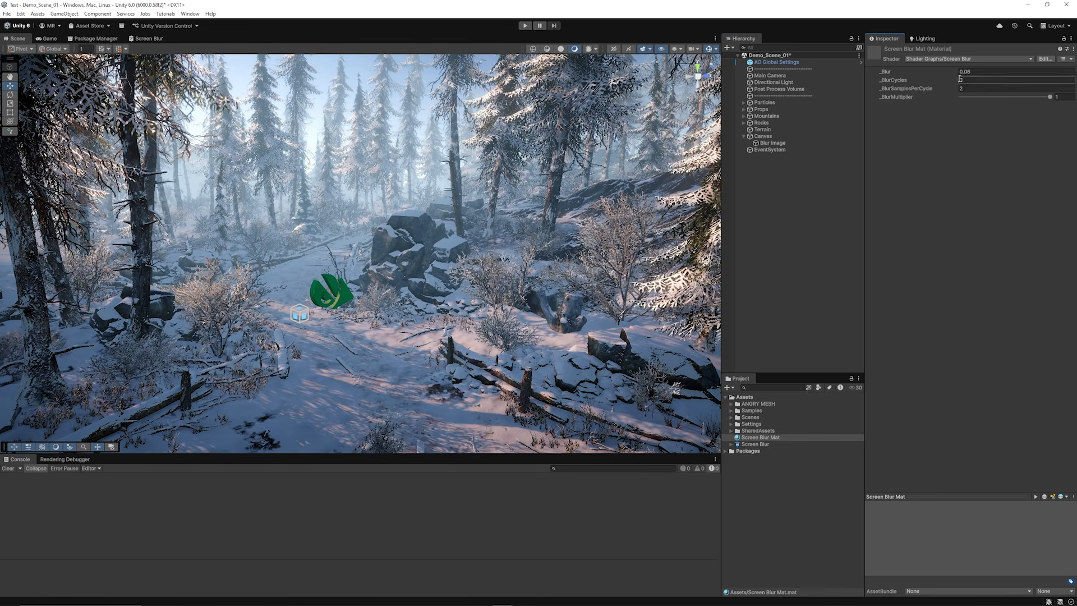
type("3")
key("Return")
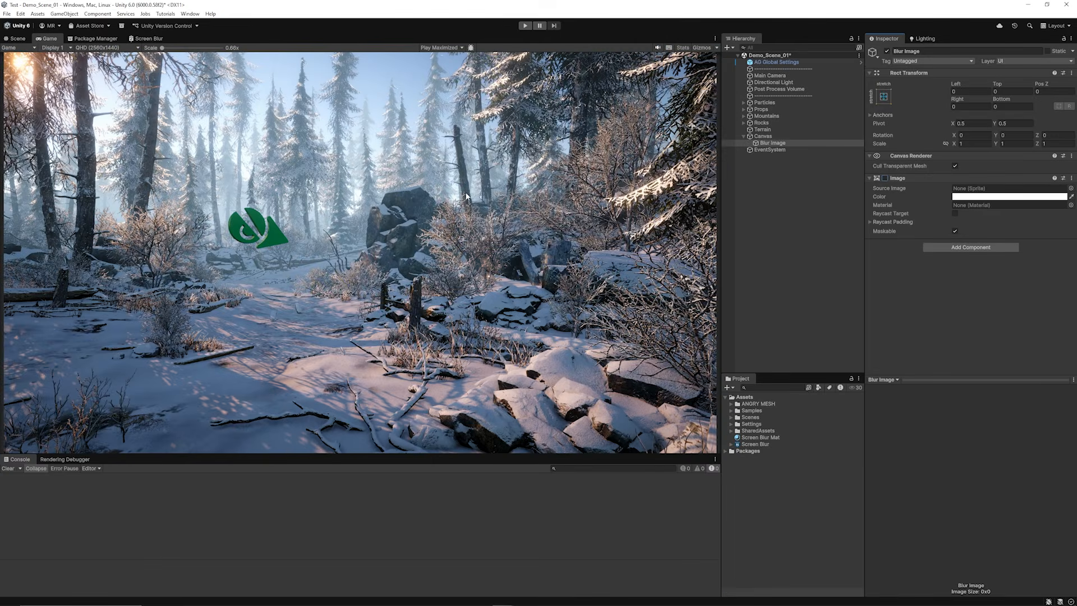
Step: Enable Blur Image's Image component, assign Screen Blur Mat as its material, and switch the component off and on to compare the blur
left_click(885, 179)
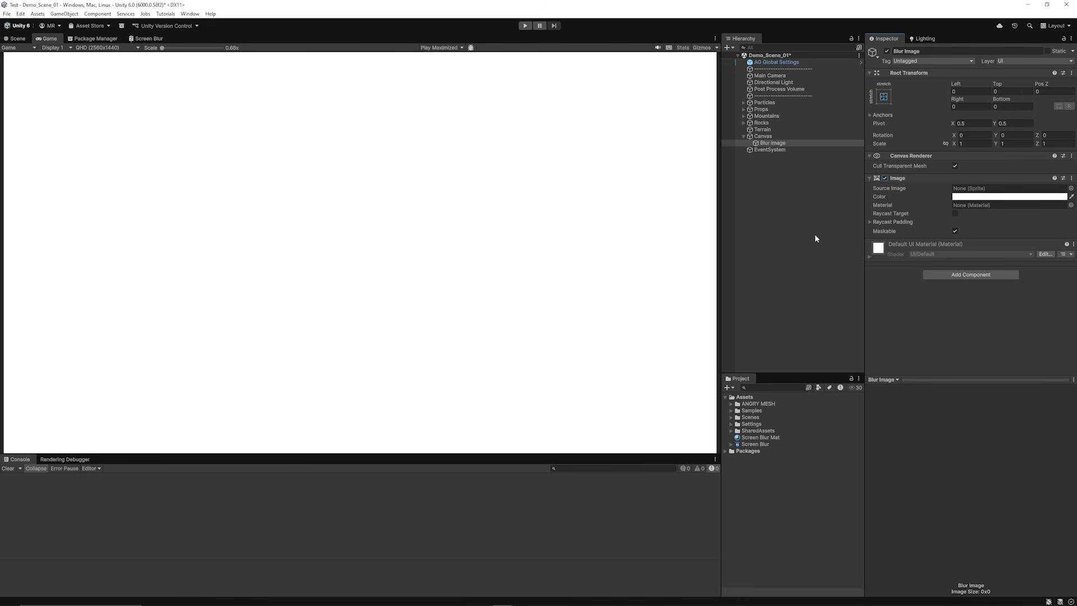
left_click_drag(774, 434, 983, 209)
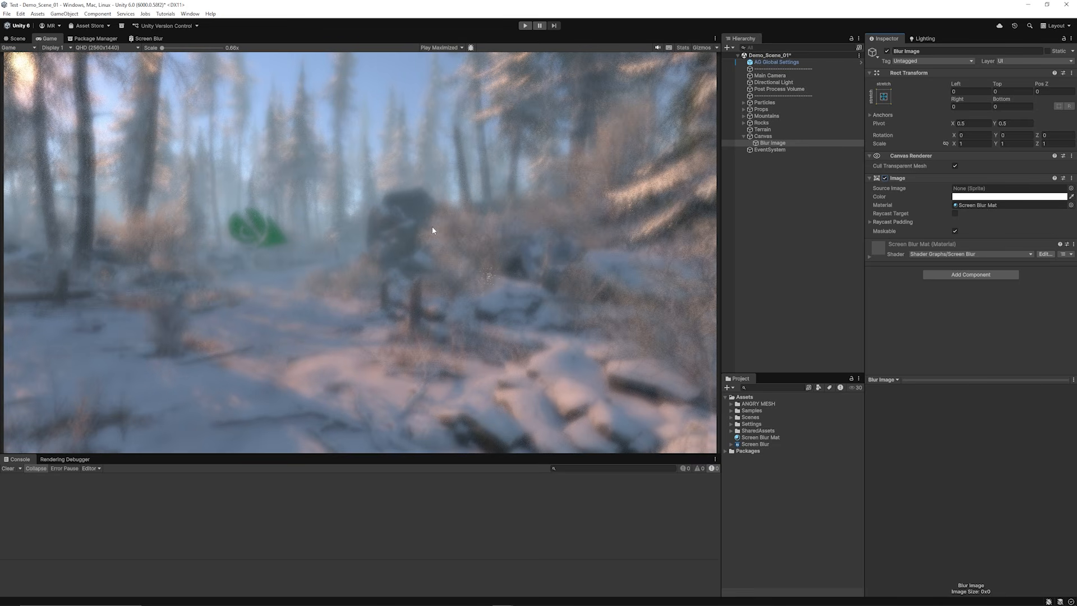
left_click(884, 178)
left_click(885, 178)
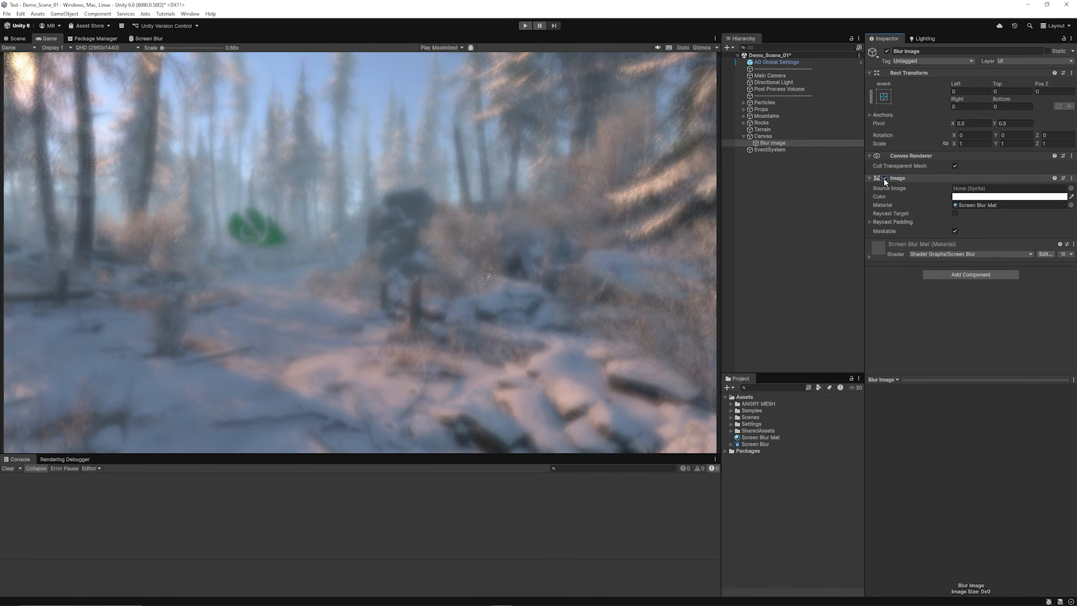
left_click(885, 178)
left_click(885, 178)
left_click(965, 197)
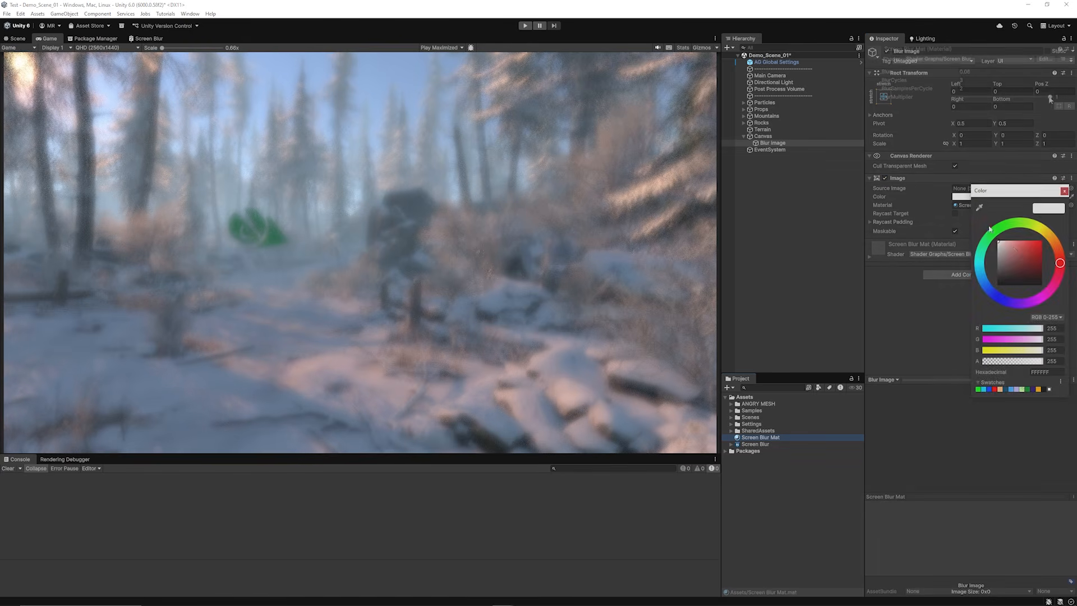
Step: Test Screen Blur Mat's blur strength by lowering _BlurMultiplier to 0 and restoring it to 1
left_click_drag(1050, 97, 947, 99)
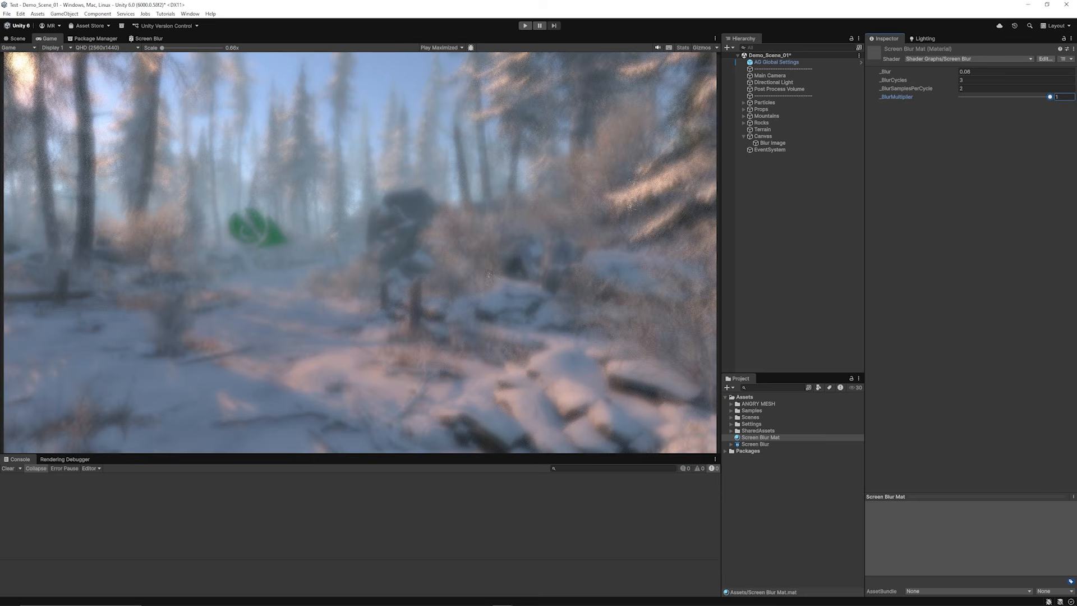
left_click(961, 72)
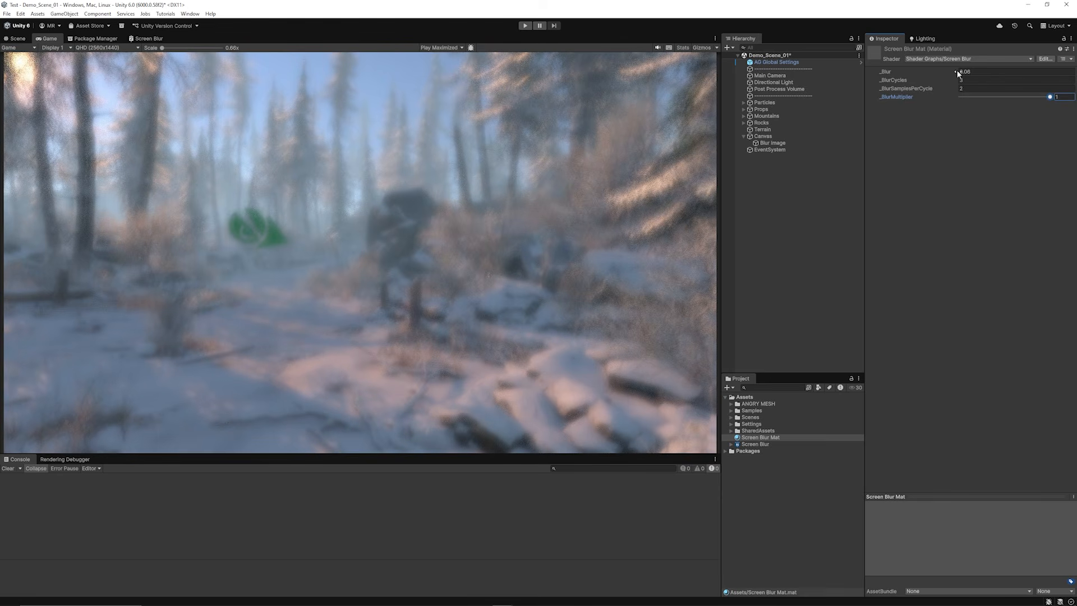
left_click_drag(961, 76, 951, 79)
left_click(905, 88)
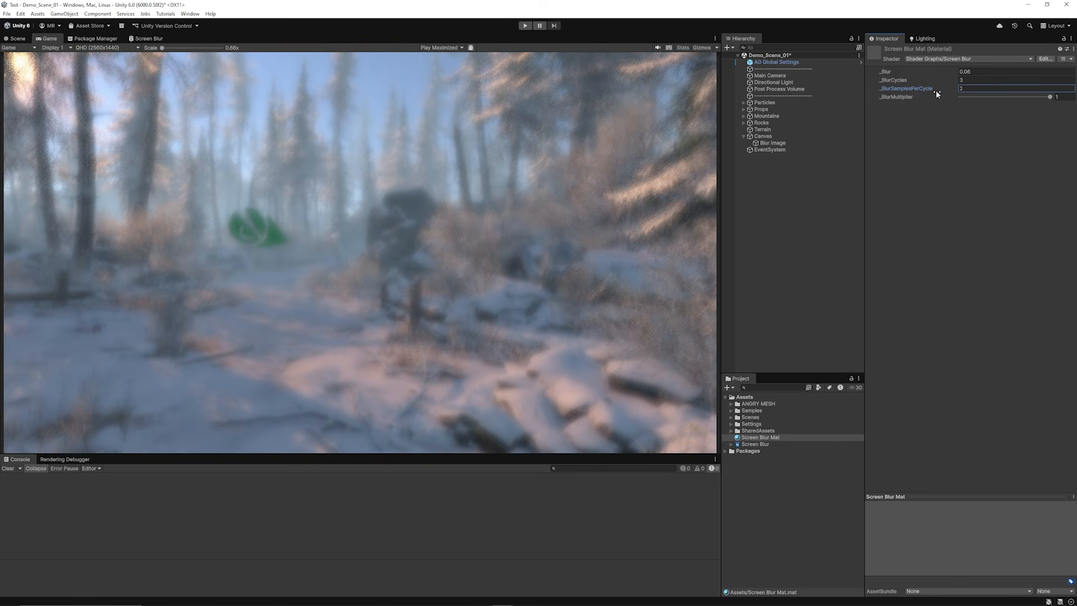
Step: Try _BlurCycles and _BlurSamplesPerCycle at 1 on Screen Blur Mat, and undo both changes
left_click(973, 81)
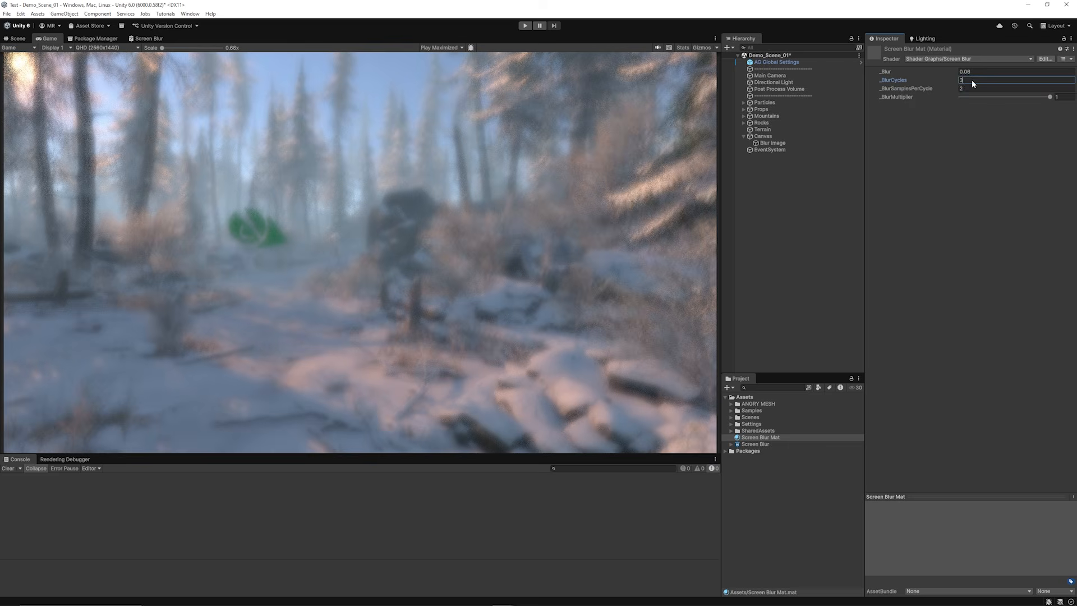
type("1")
left_click(970, 89)
type("1")
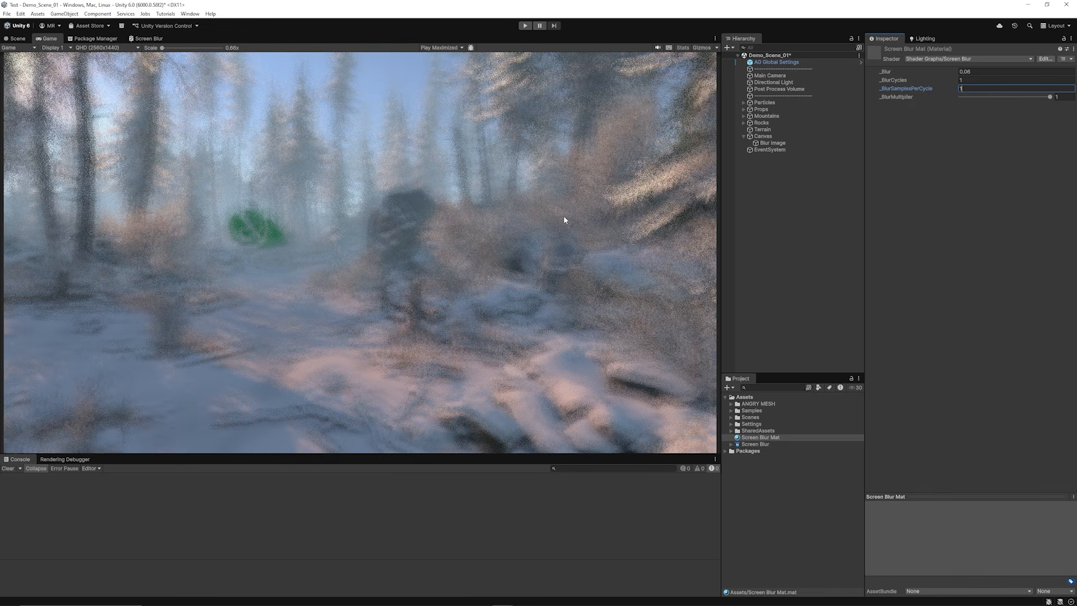
key("ctrl+z")
key("ctrl+z")
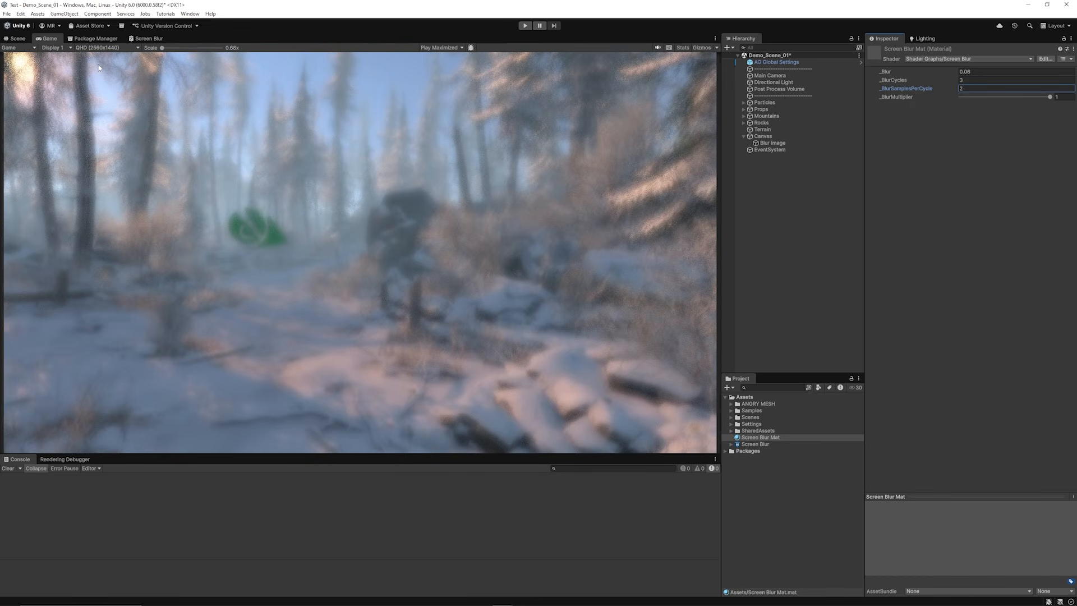
Step: Add a Saturation node to the Screen Blur graph and connect Scene Color Blurred's BlurredScene output to its In input
left_click(148, 38)
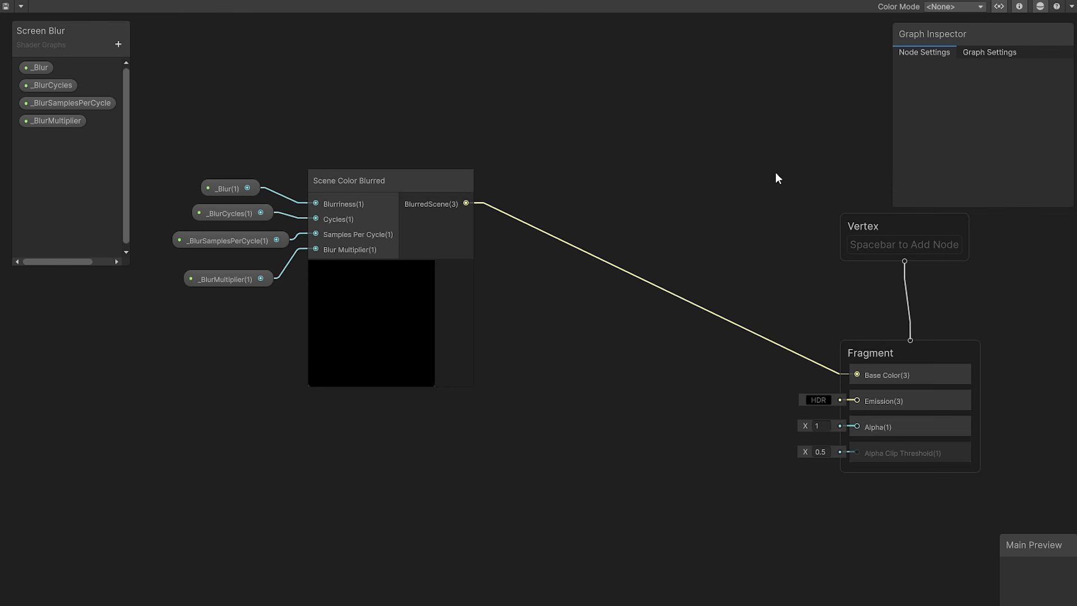
right_click(543, 185)
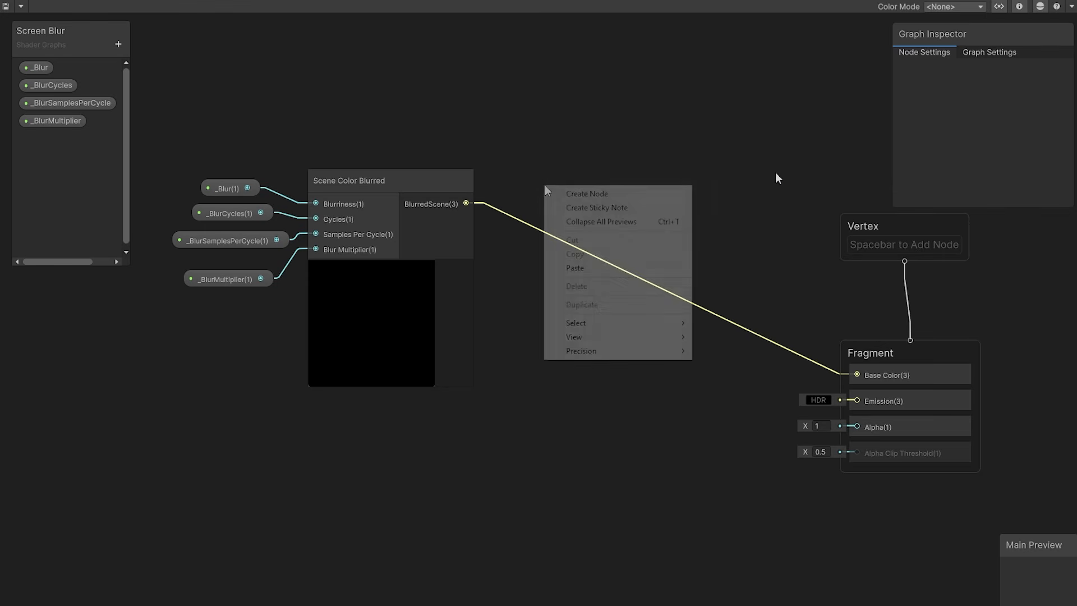
left_click(606, 196)
type("sat")
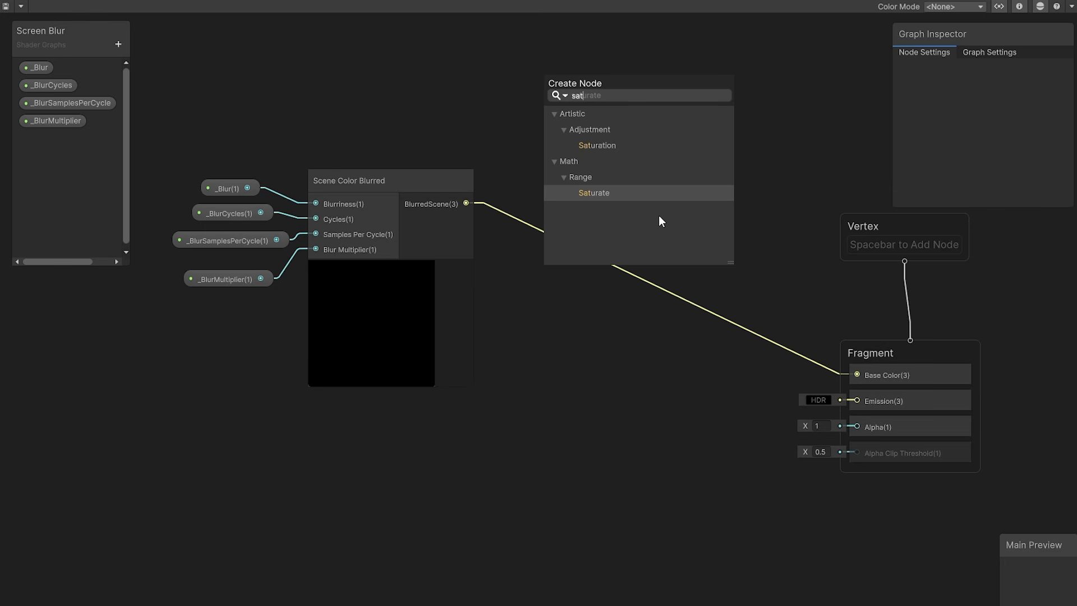
key("Up")
key("Up")
key("Up")
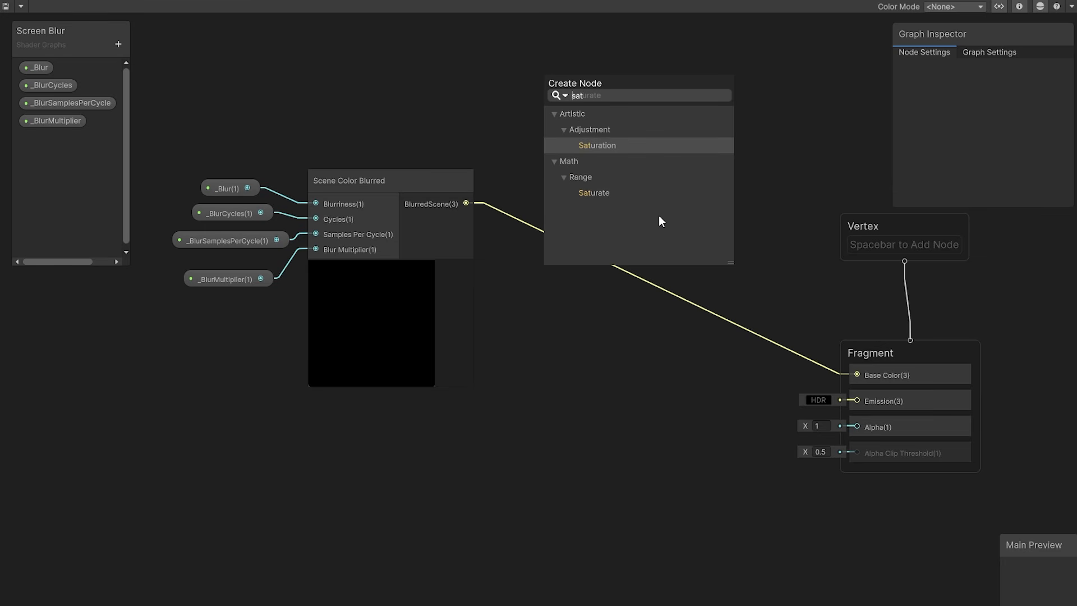
key("Return")
left_click_drag(641, 209, 719, 163)
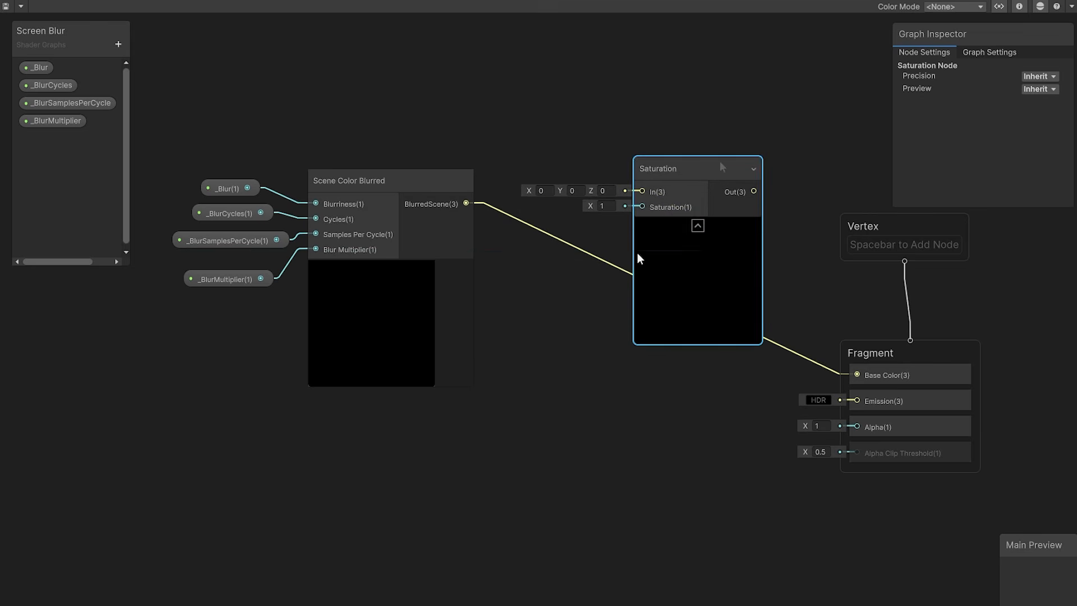
left_click_drag(466, 203, 642, 191)
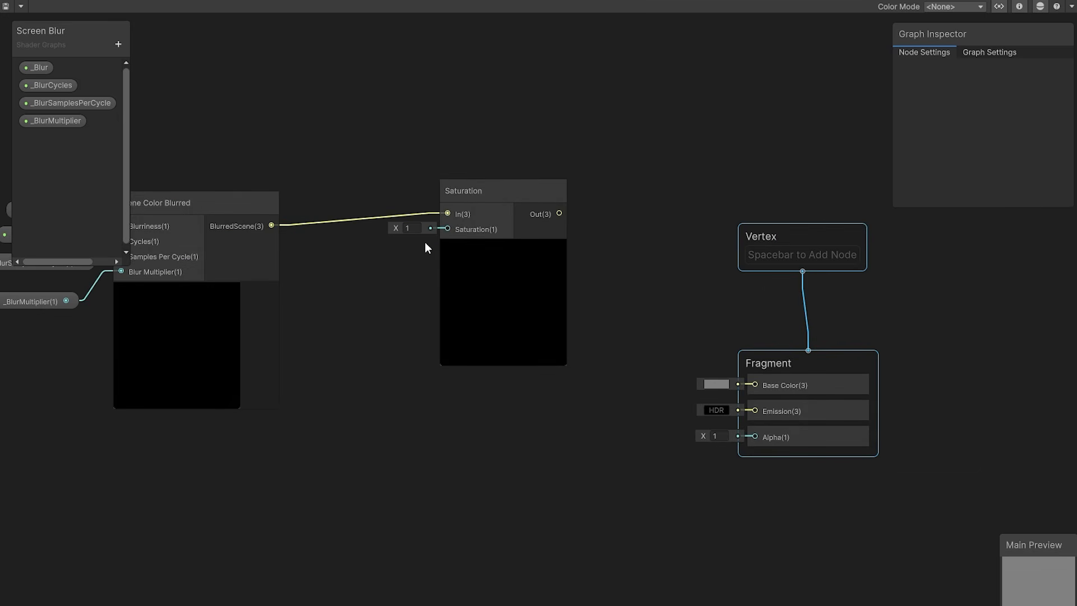
middle_click_drag(398, 246, 483, 255)
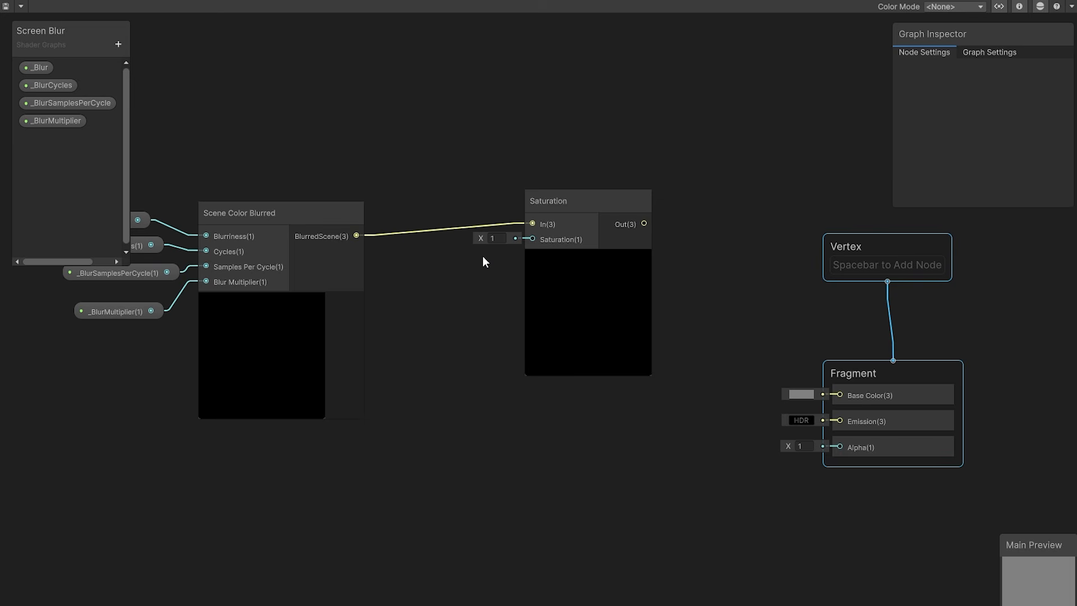
Step: Create a Float property named _SaturationLevel in Slider mode with a default value of 1
left_click(118, 44)
left_click(150, 71)
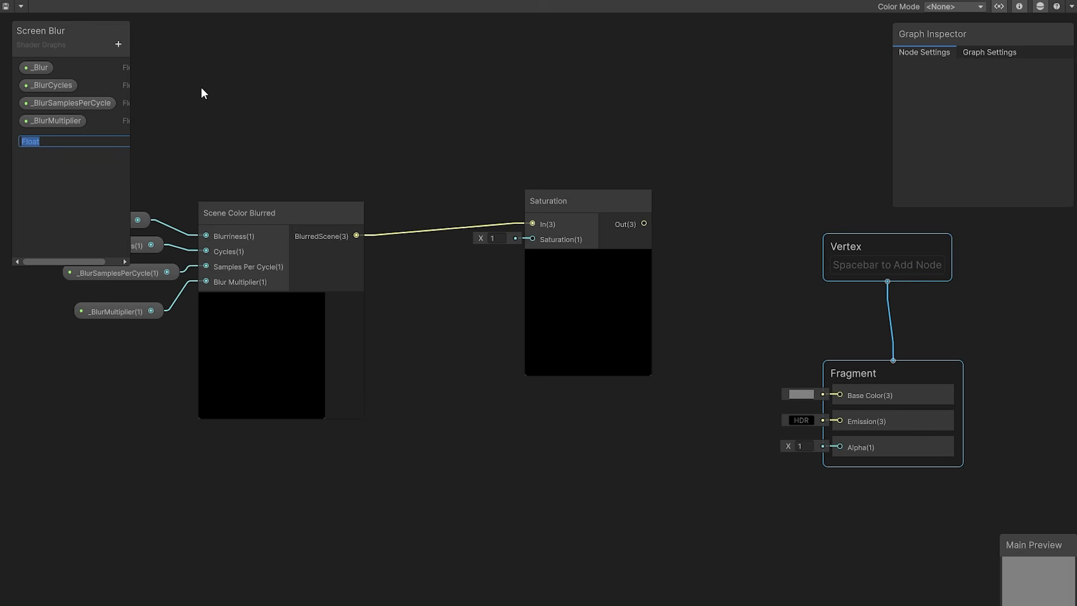
type("_SaturationLevel")
key("Return")
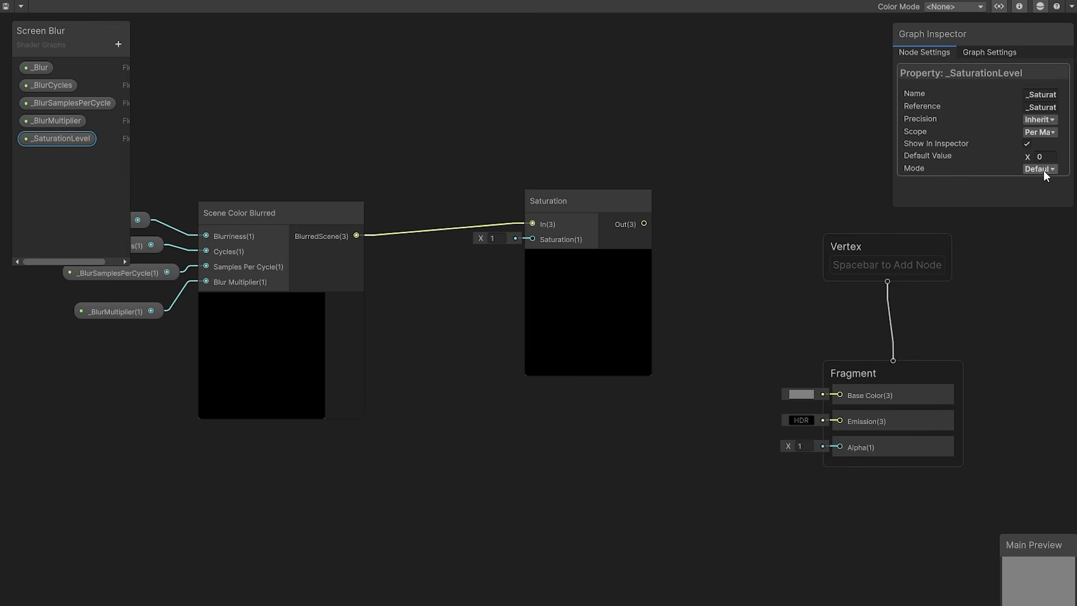
left_click(1044, 168)
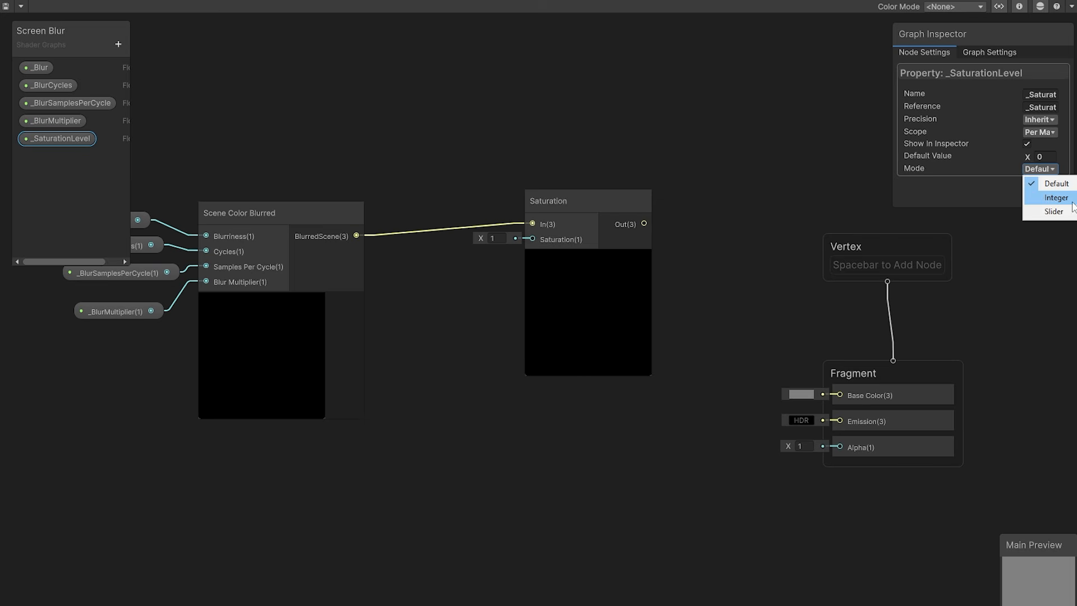
left_click(1053, 196)
left_click(1044, 157)
type("1")
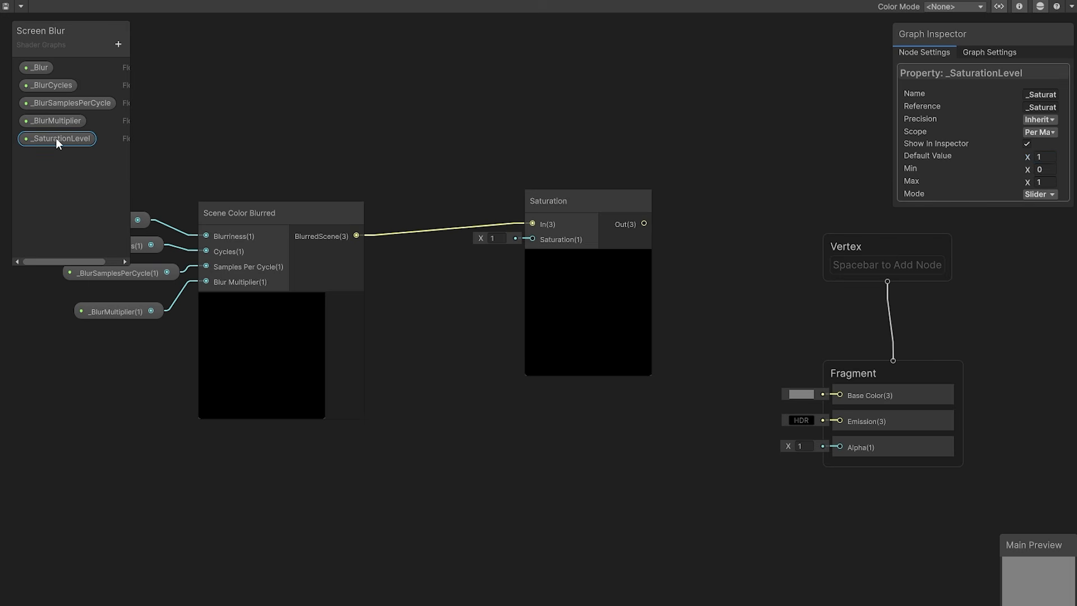
Step: Connect _SaturationLevel to the Saturation node's Saturation input, and the node's output to the Fragment block's Base Color
left_click_drag(56, 138, 468, 297)
left_click_drag(549, 297, 484, 297)
left_click_drag(644, 224, 842, 396)
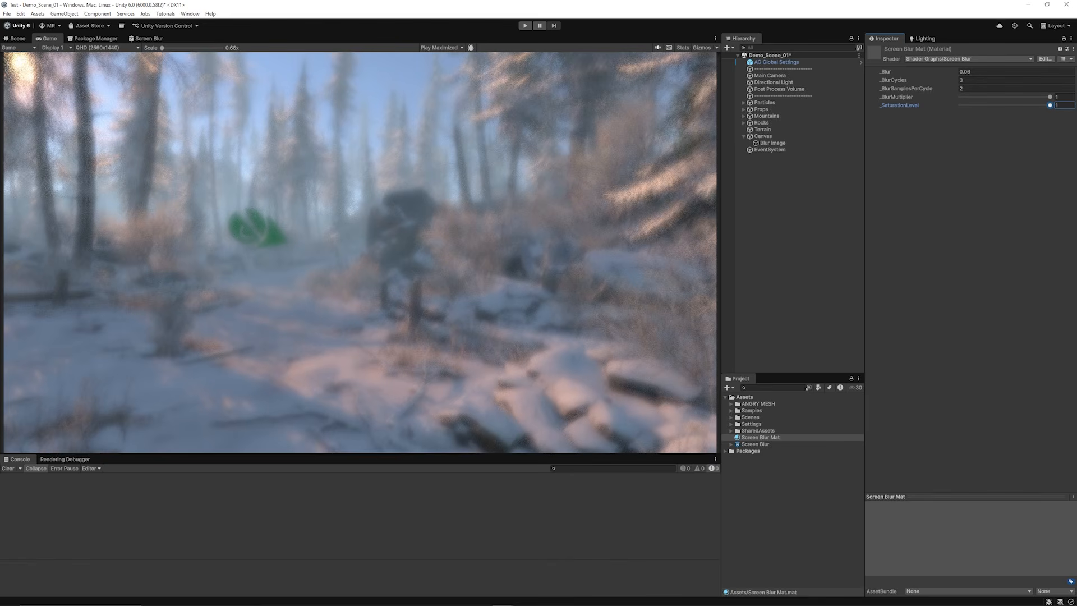
mouse_move(1050, 105)
left_mouse_down()
mouse_move(960, 109)
mouse_move(1015, 100)
mouse_move(960, 98)
mouse_move(1053, 107)
left_mouse_up()
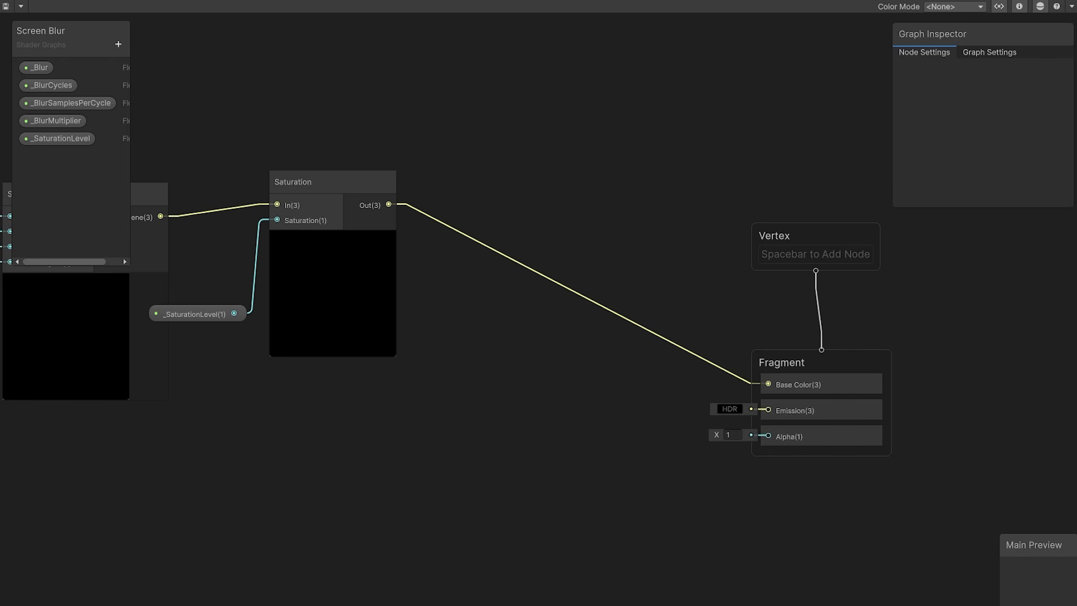
Step: Add a Multiply node between Saturation and the Fragment block, and connect the Saturation output to its B input
right_click(580, 205)
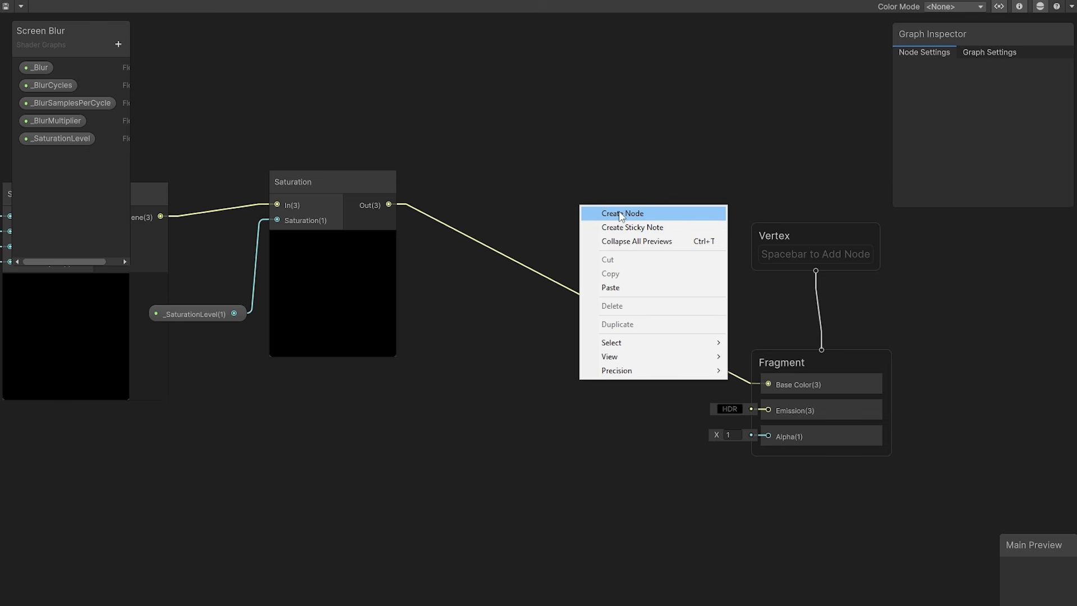
left_click(627, 218)
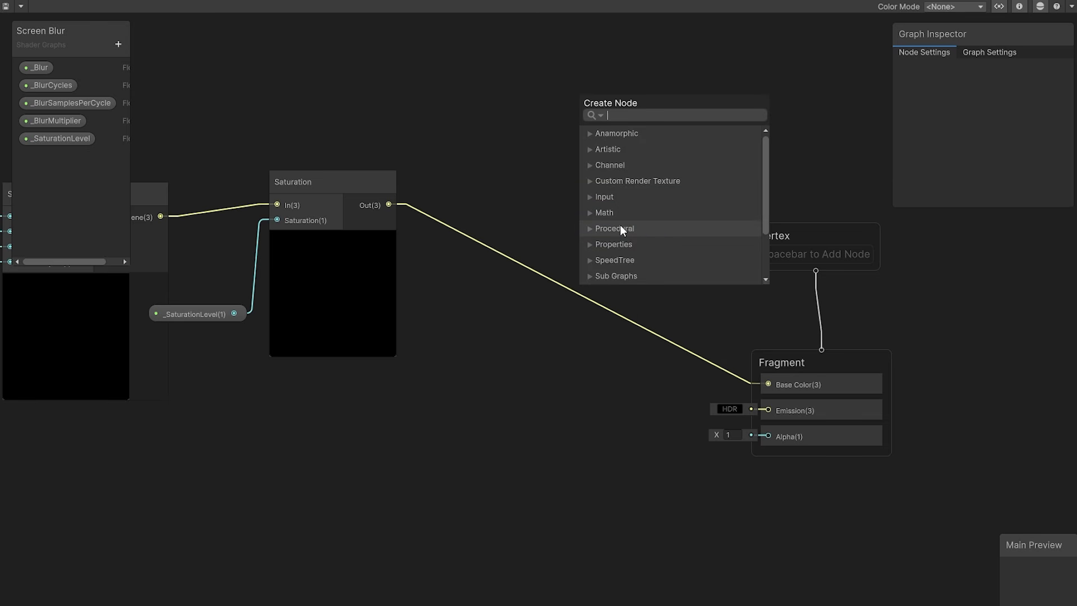
type("multiply")
key("Return")
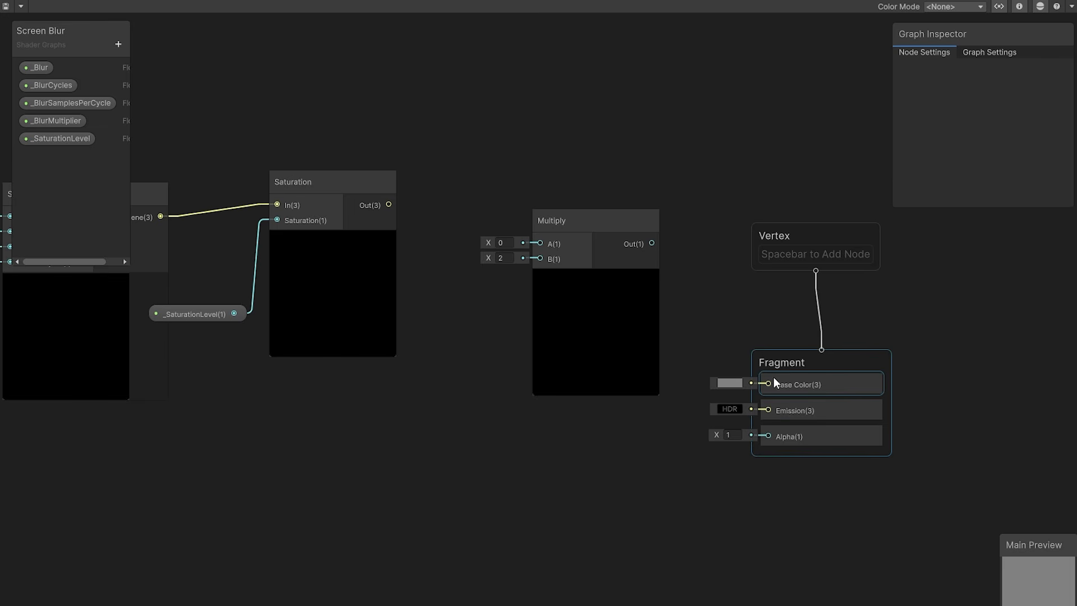
left_click_drag(386, 205, 540, 259)
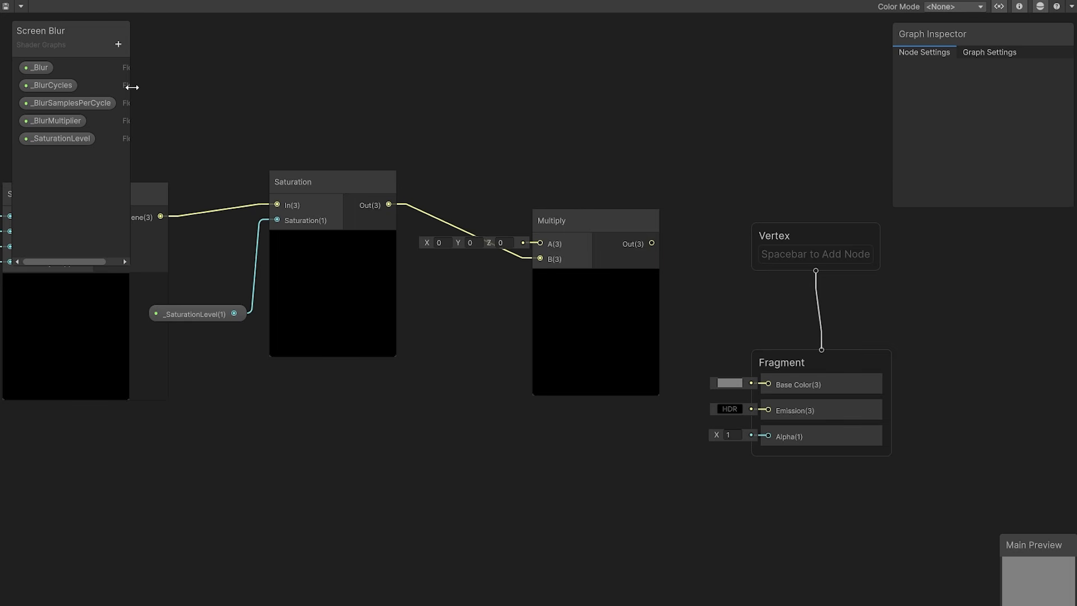
Step: Create a Color property named _Tint and adjust its default color
left_click(118, 44)
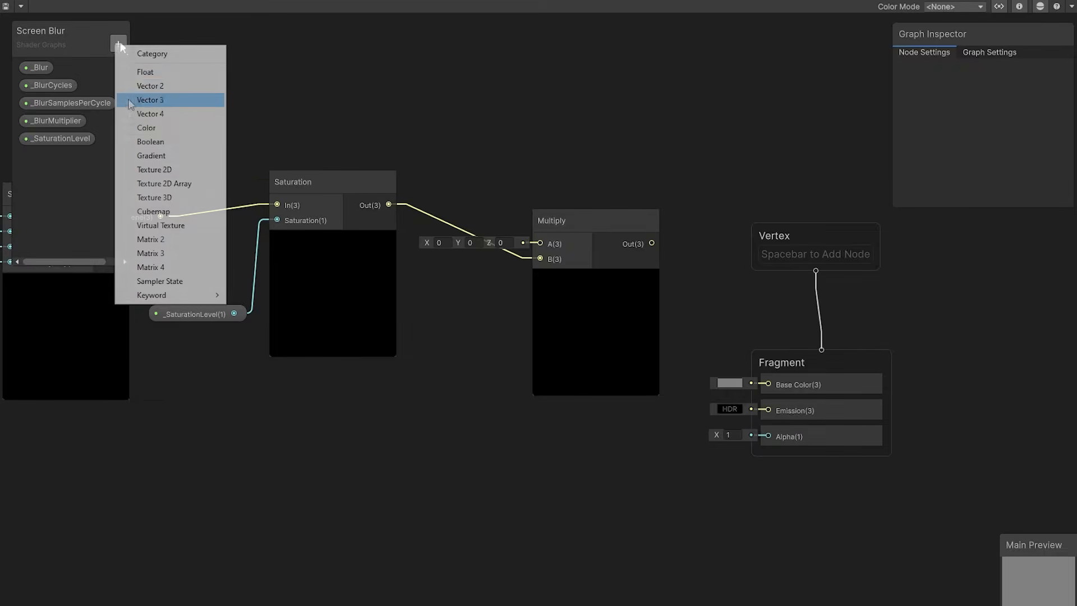
left_click(123, 44)
left_click(162, 126)
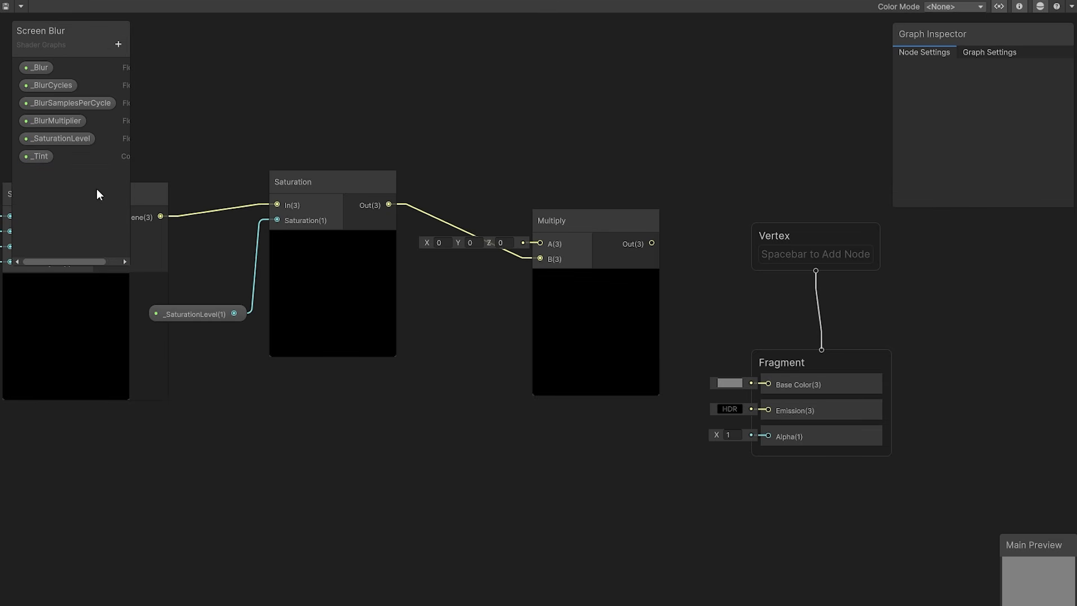
left_click(39, 156)
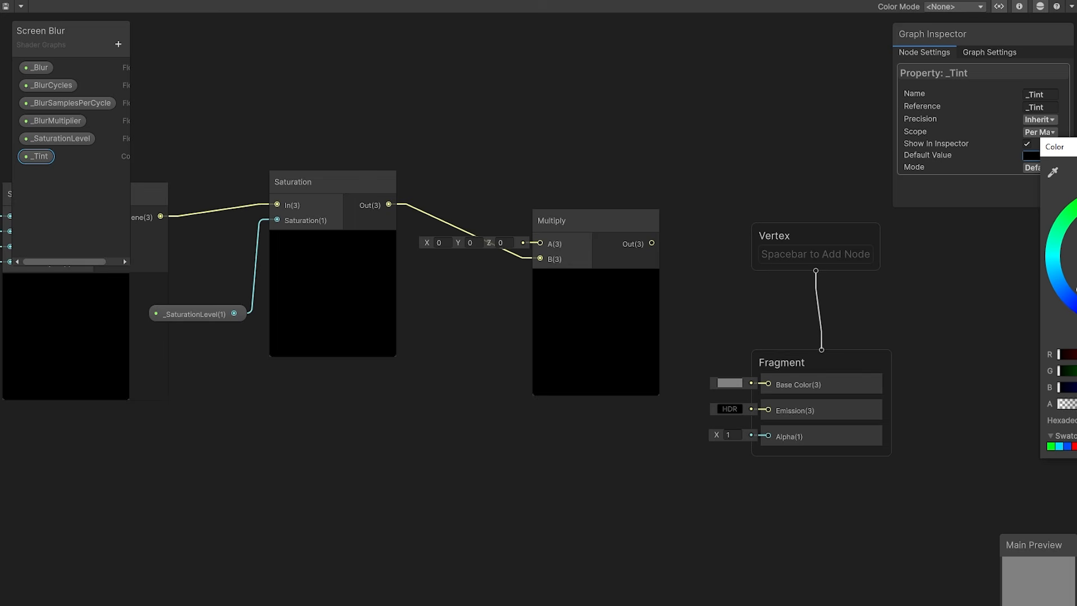
mouse_move(1076, 267)
left_mouse_down()
mouse_move(1064, 271)
mouse_move(1075, 273)
left_mouse_up()
key("Escape")
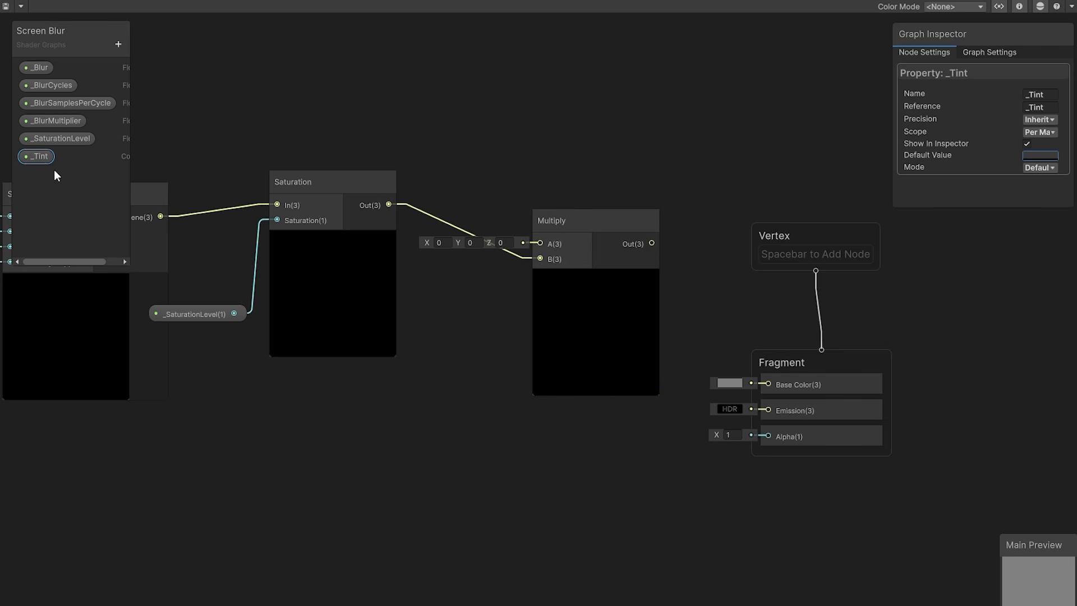
Step: Connect _Tint to the Multiply node's A input, and the Multiply output to the Fragment block's Base Color
left_click_drag(42, 157, 539, 243)
left_click(597, 217)
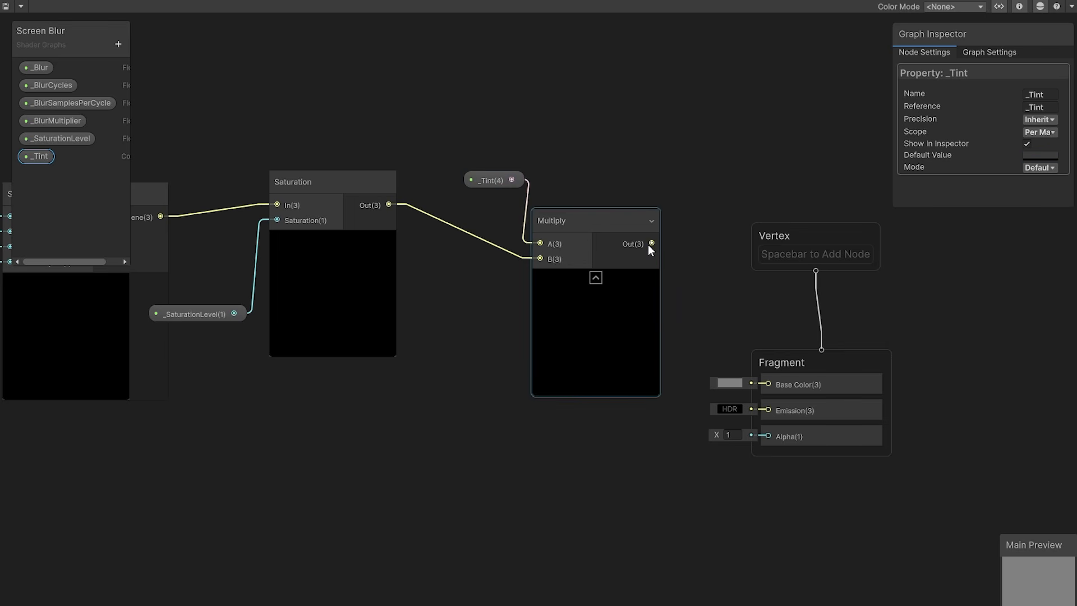
left_click_drag(651, 243, 768, 385)
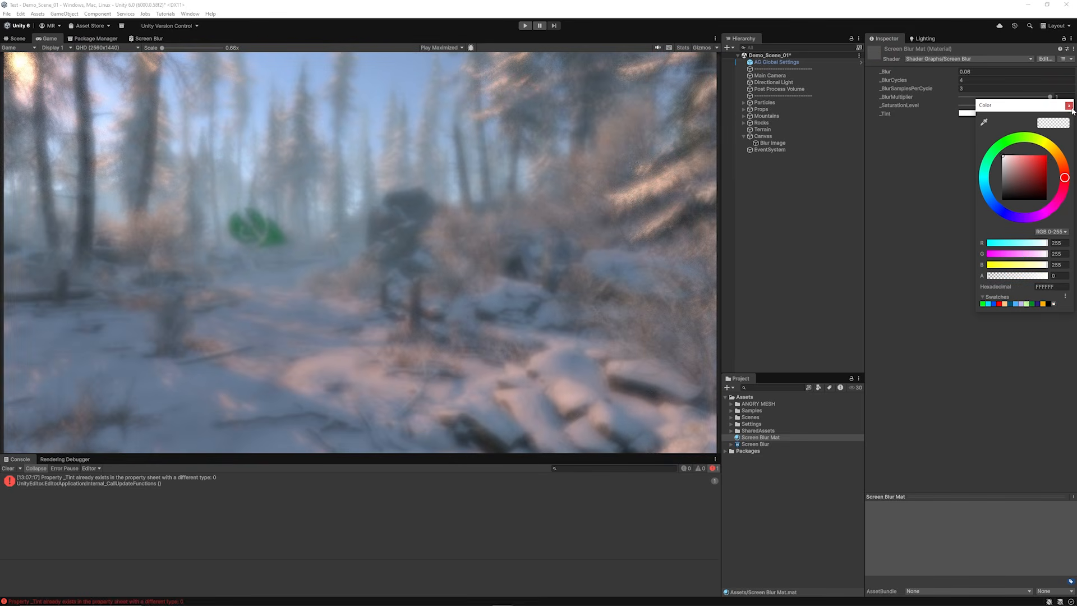
left_click(1069, 105)
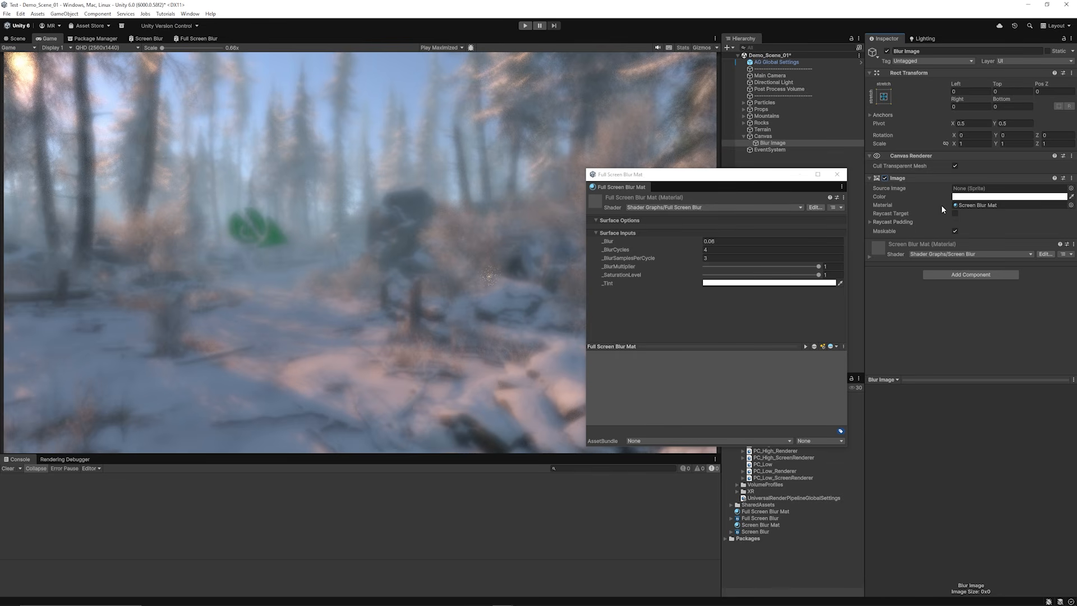
Step: Disable and re-enable Blur Image's Image component to compare the scene with and without the canvas blur
left_click(884, 178)
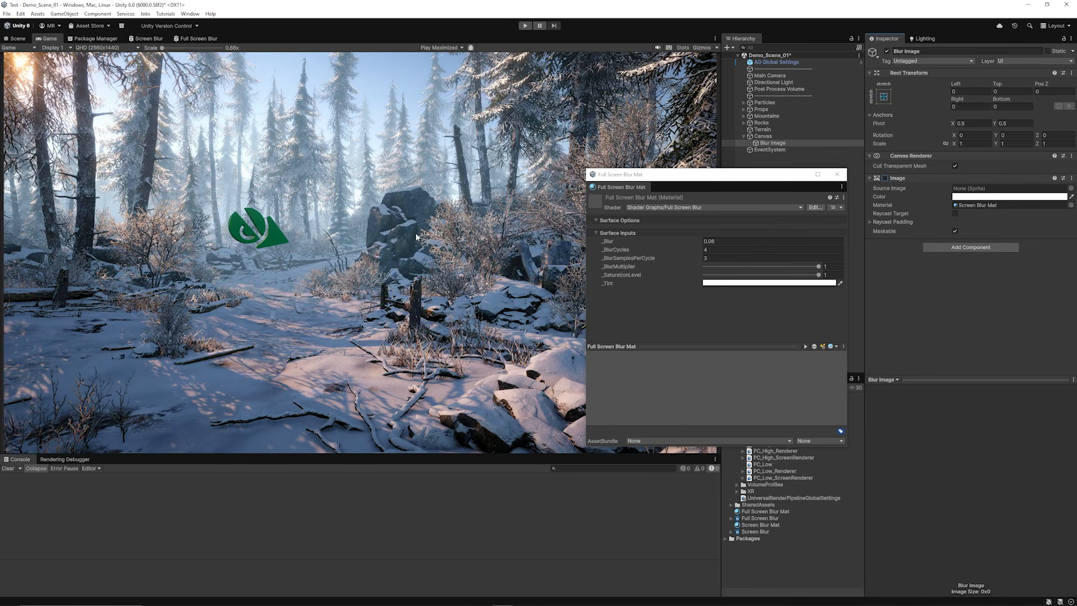
left_click(884, 177)
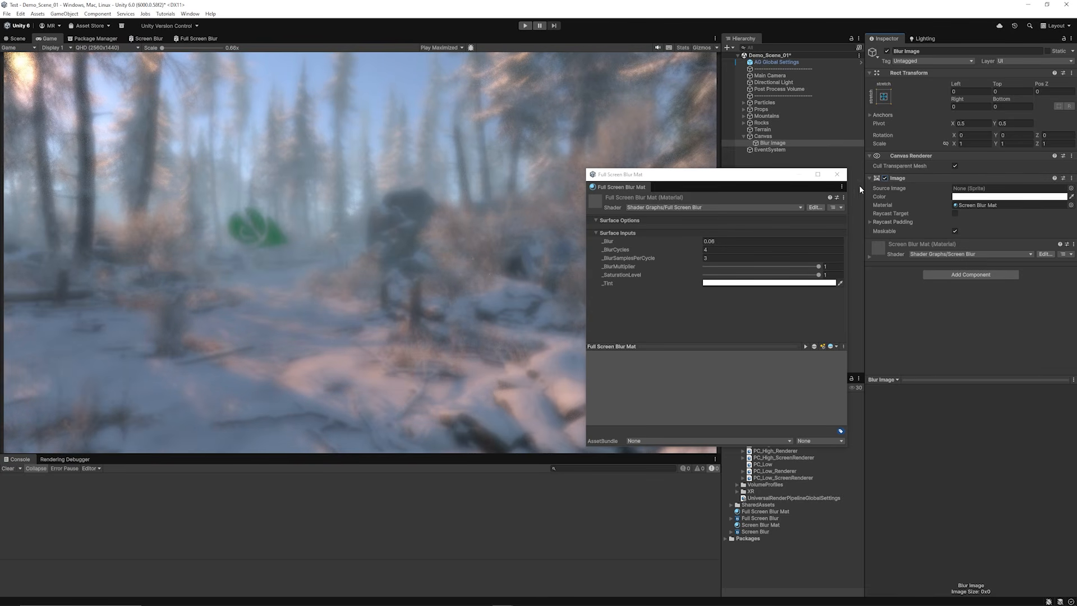
Step: Switch Blur Image's Image component off and back on to check the canvas blur against the clear scene
left_click(885, 178)
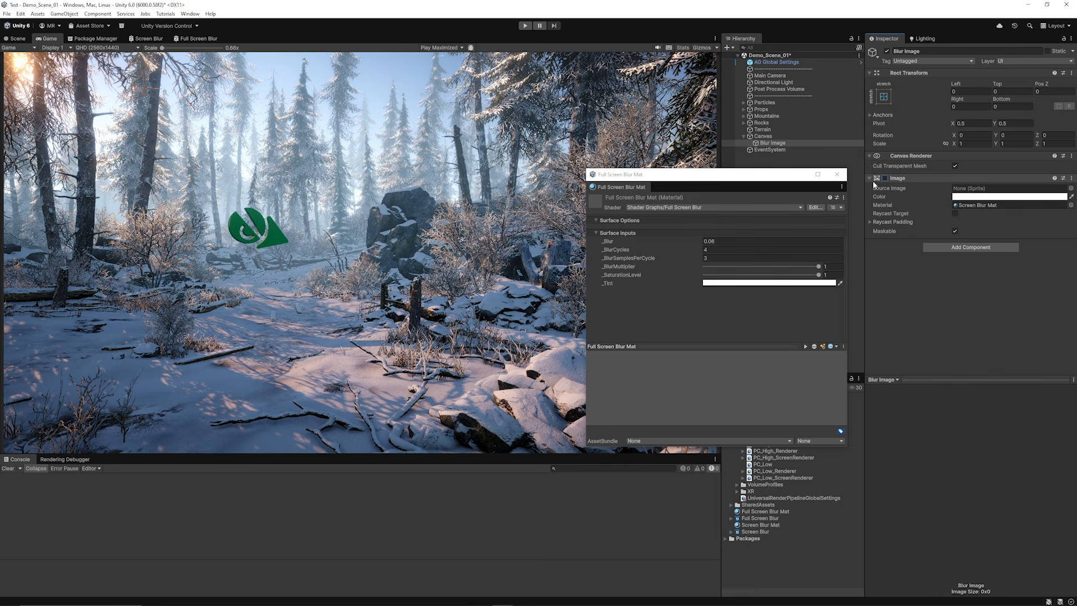
left_click(884, 177)
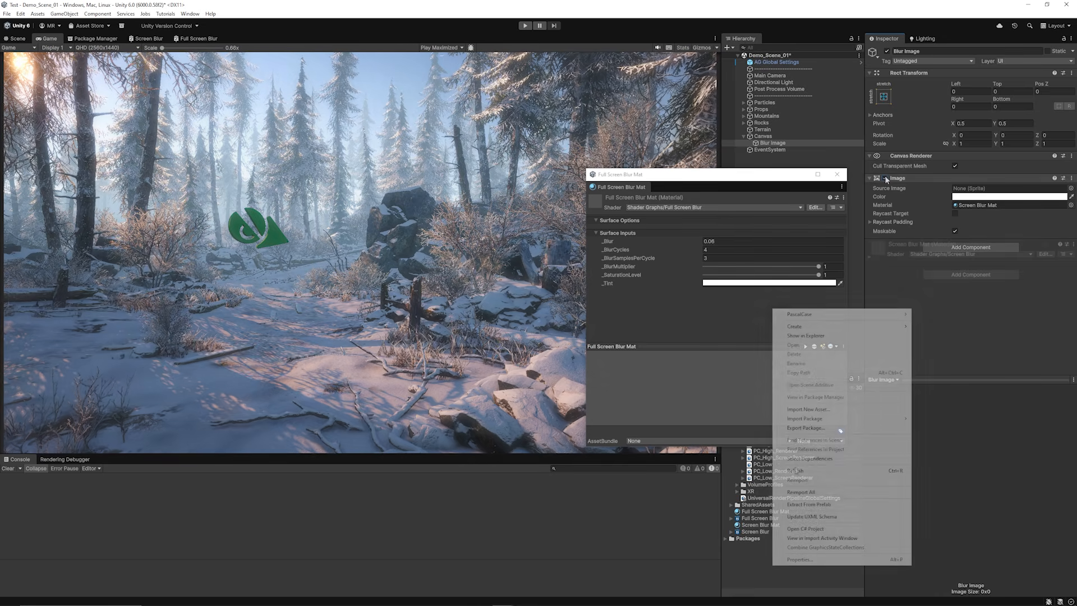
Step: Review the URP Shader Graph types available for new assets and the Full Screen Blur graph's node network, returning to the Game view
left_click(749, 574)
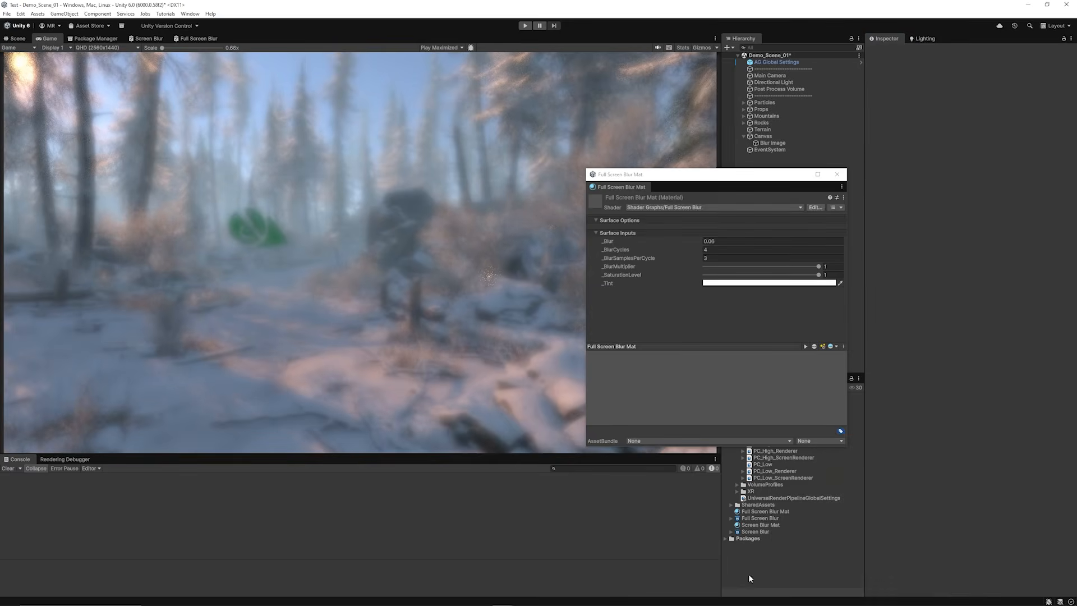
right_click(754, 569)
mouse_move(835, 324)
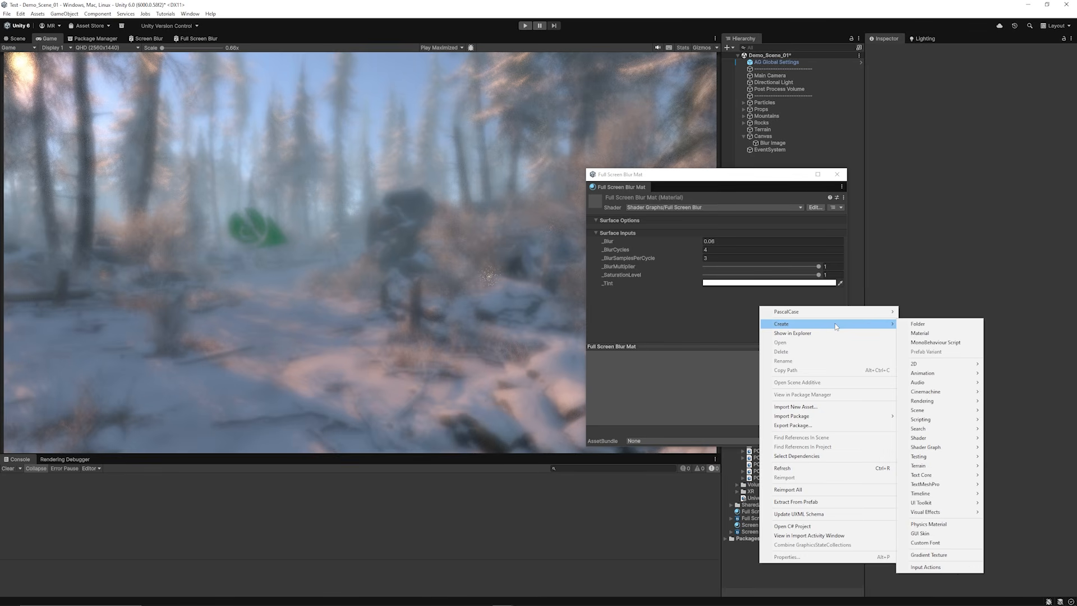
mouse_move(936, 448)
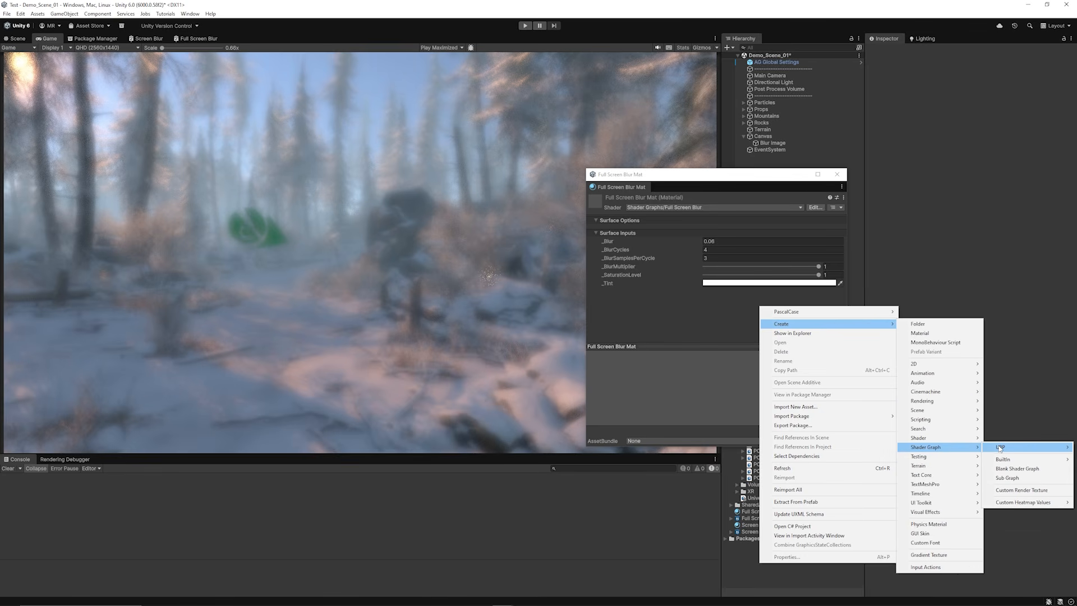
mouse_move(1000, 448)
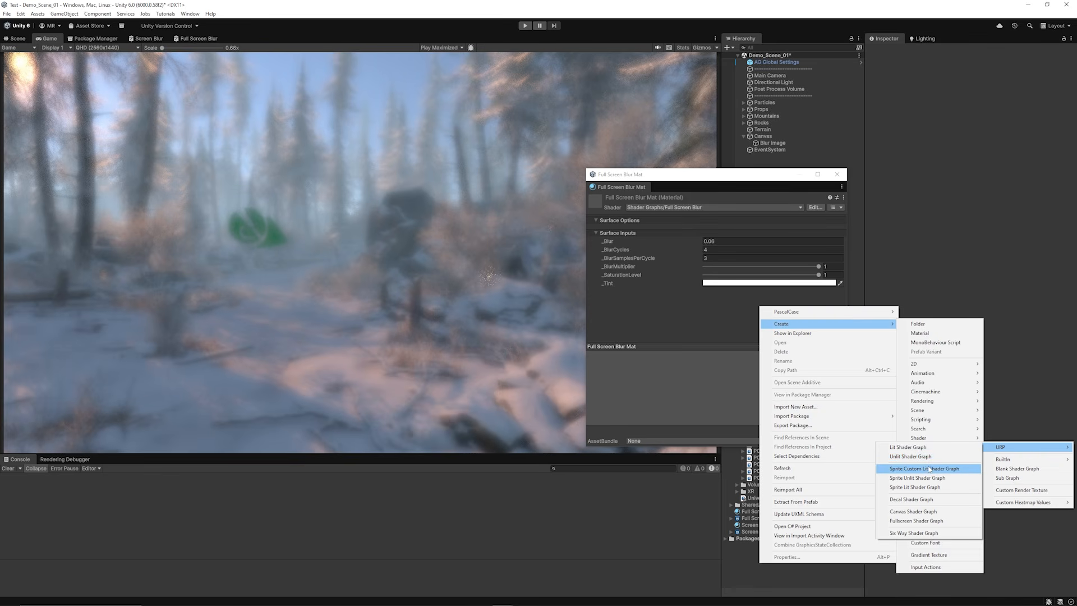
left_click(689, 382)
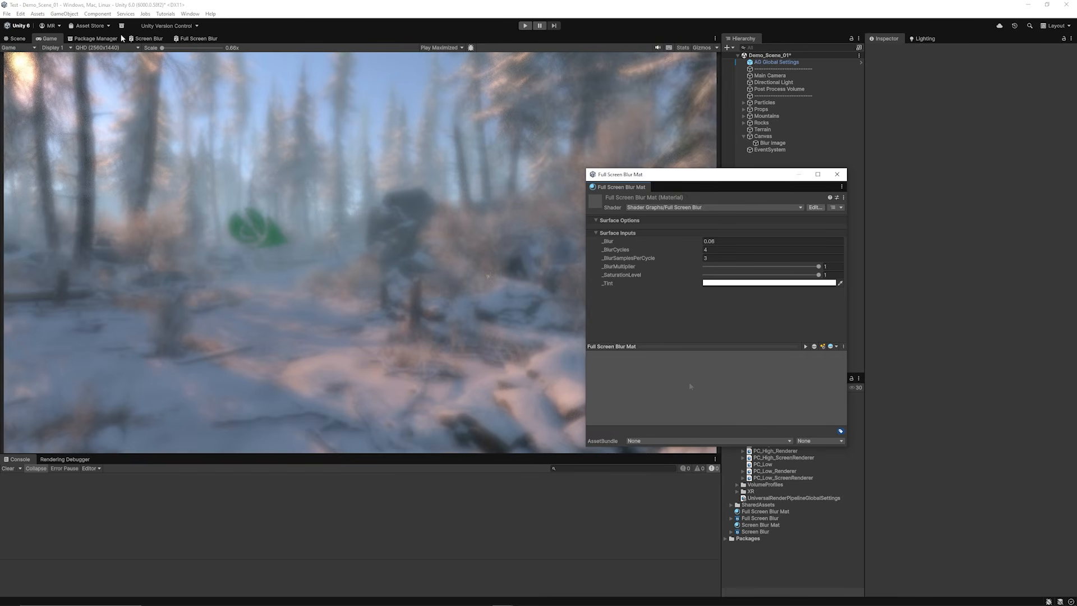
left_click(193, 39)
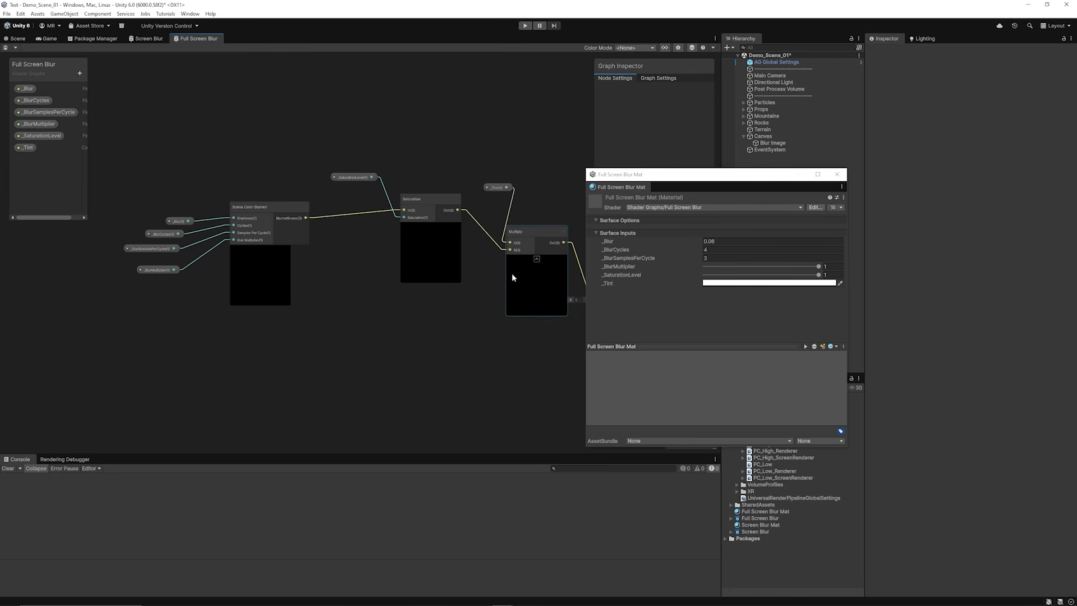
left_click(47, 38)
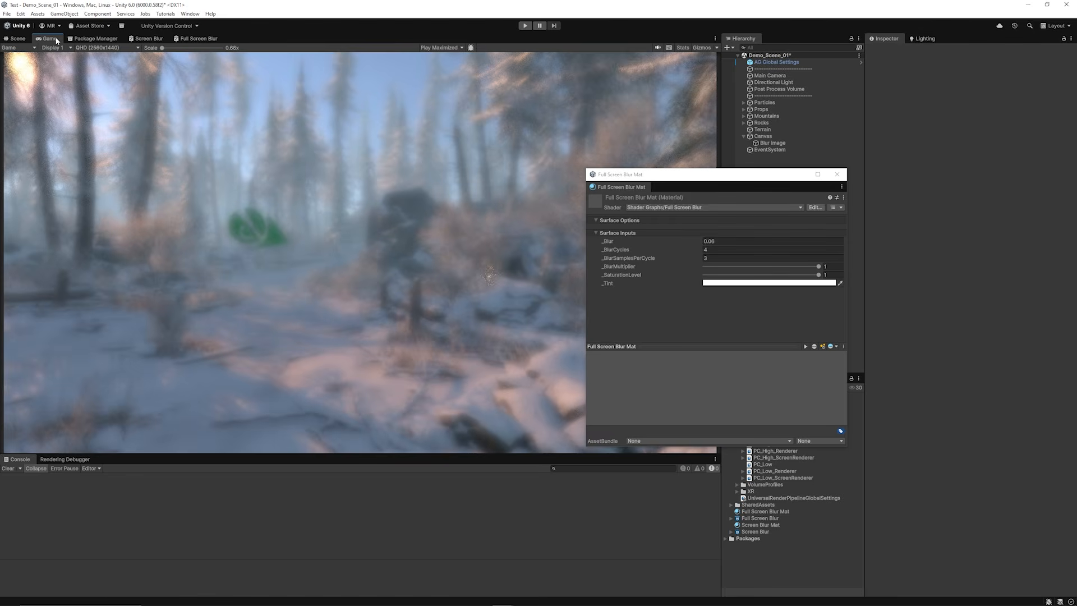
Step: Inspect Full Screen Blur Mat and PC_High_Renderer, and look up Full Screen Pass Renderer Feature among the renderer features that can be added
left_click(770, 511)
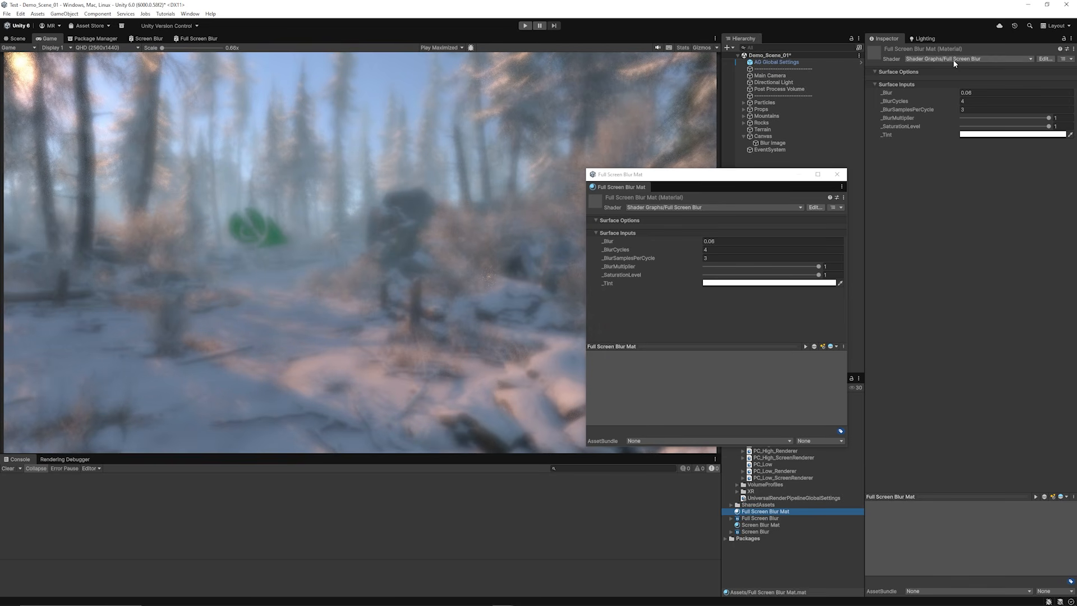
left_click(788, 452)
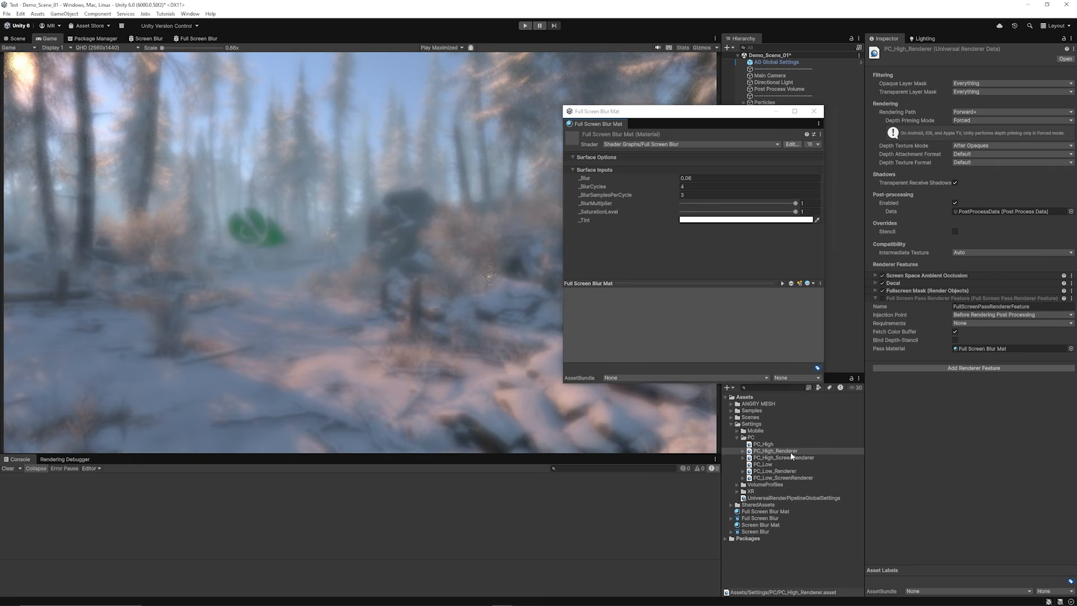
left_click(791, 454)
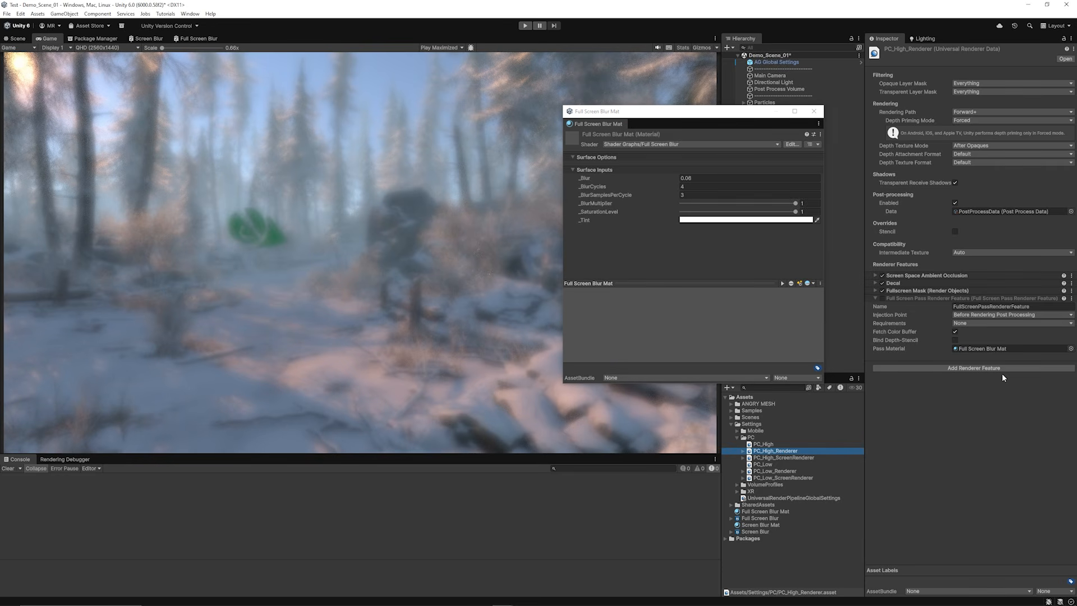
left_click(972, 367)
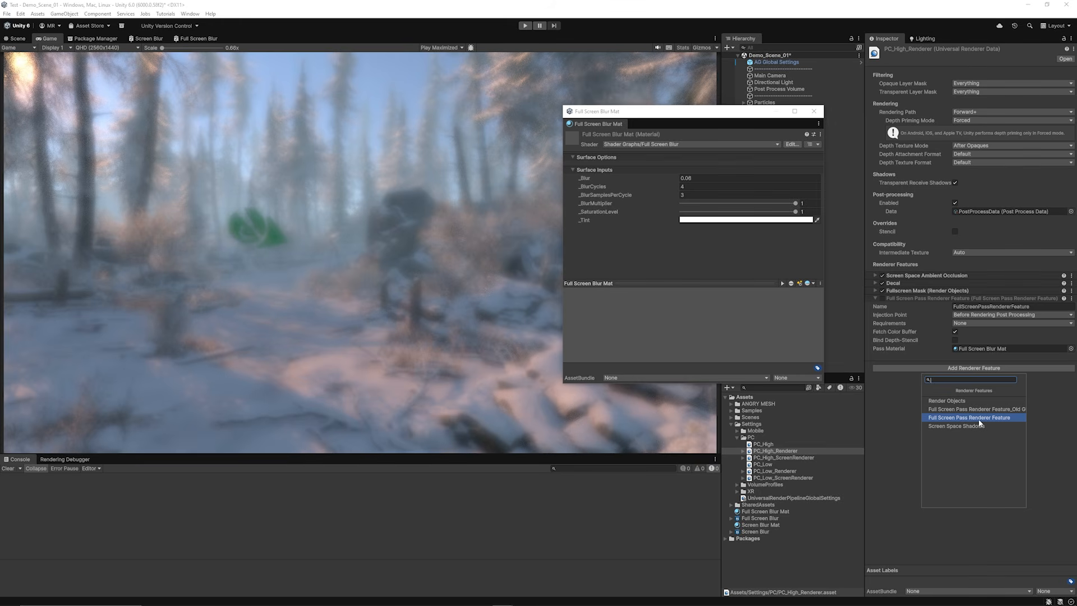
left_click(1038, 421)
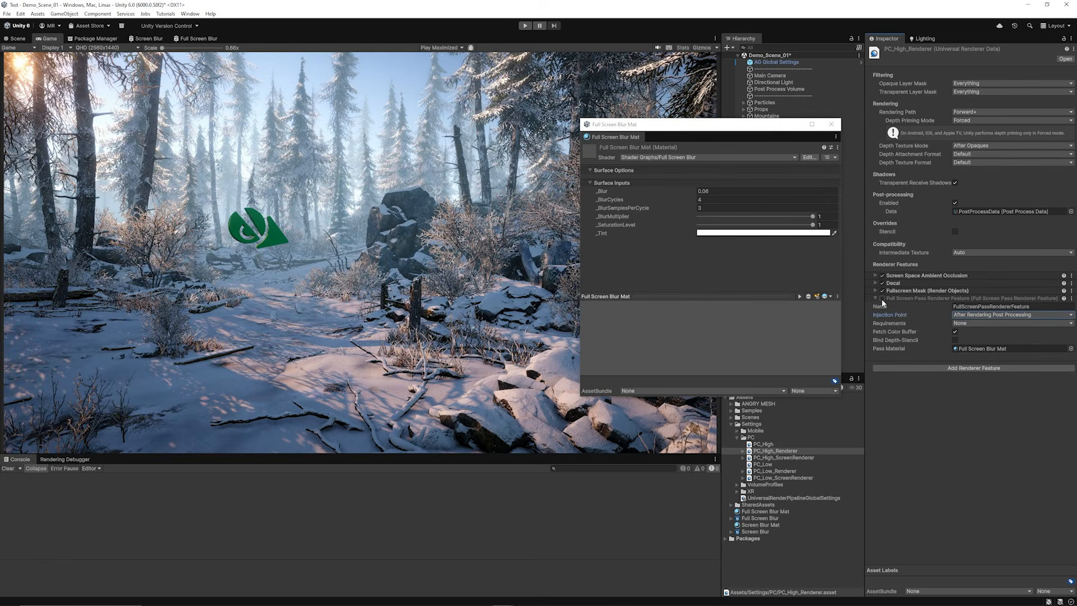
Step: Toggle PC_High_Renderer's Full Screen Pass Renderer Feature repeatedly to compare the scene with and without its blur, leaving it enabled
left_click(882, 299)
left_click(882, 299)
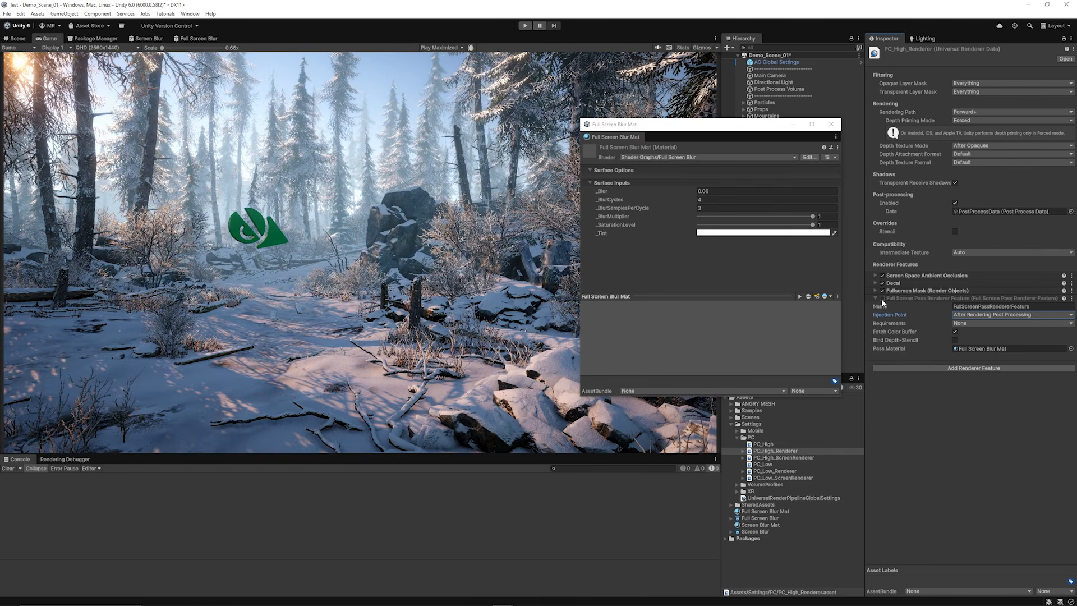
left_click(882, 299)
left_click(882, 299)
left_click(882, 299)
left_click(882, 299)
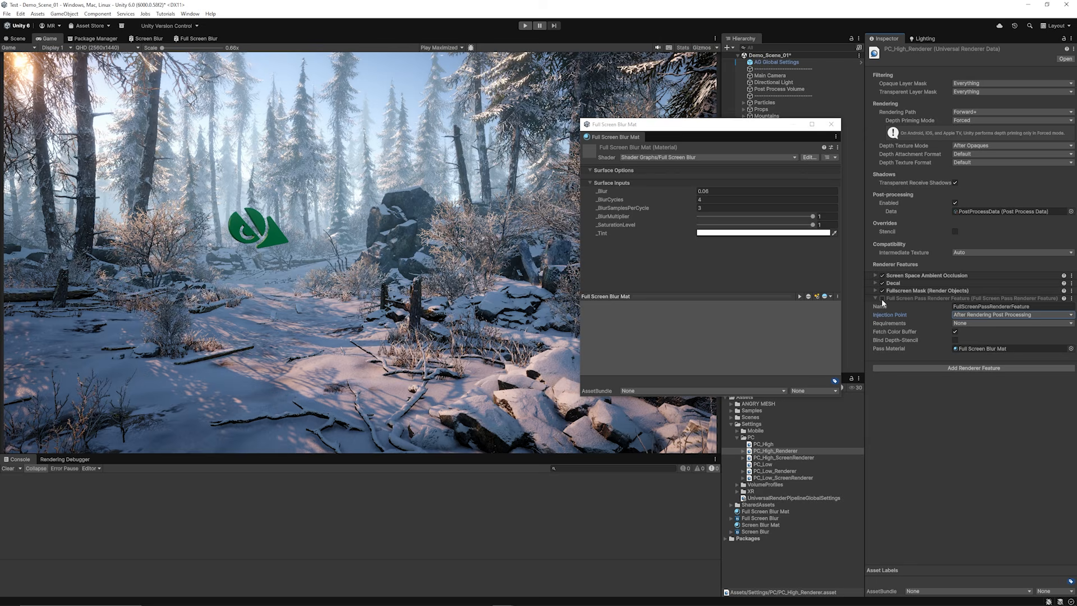
left_click(882, 299)
Step: Set the Full Screen Pass Renderer Feature's injection point to Before Rendering Post Processing
left_click(981, 316)
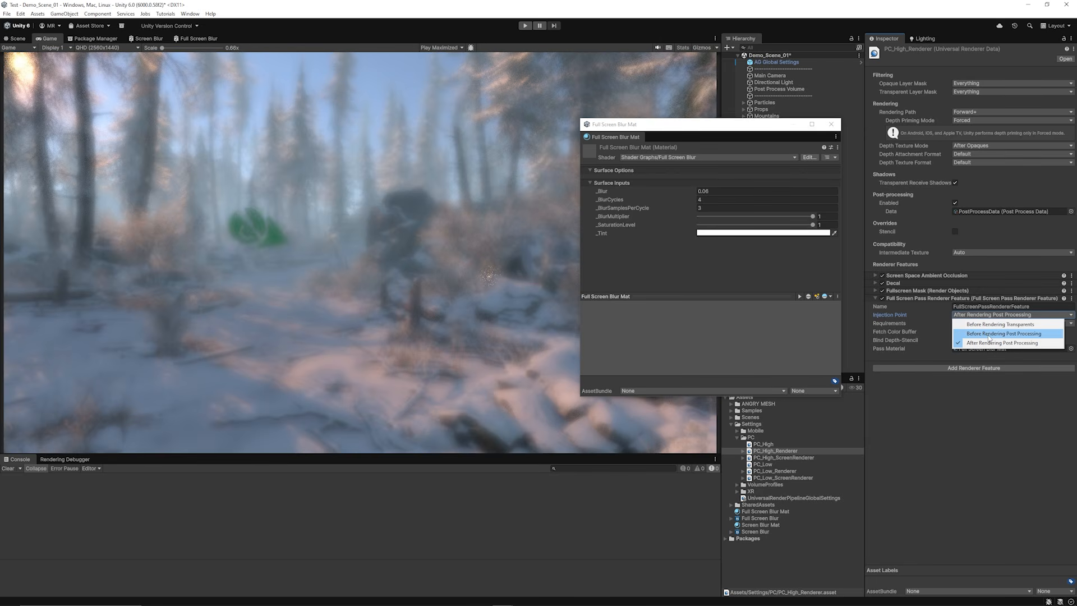
left_click(979, 336)
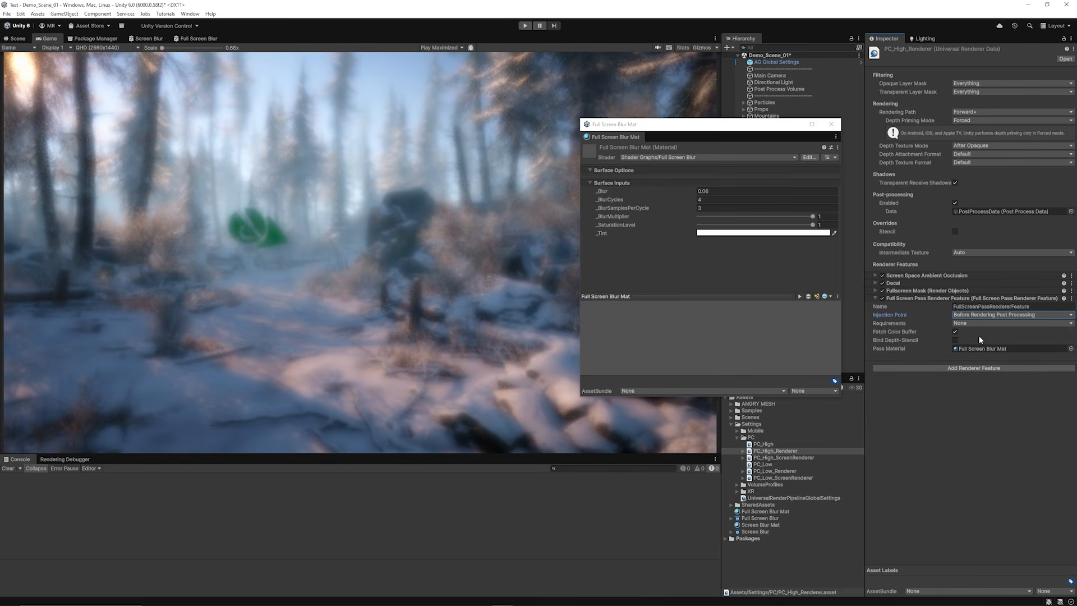